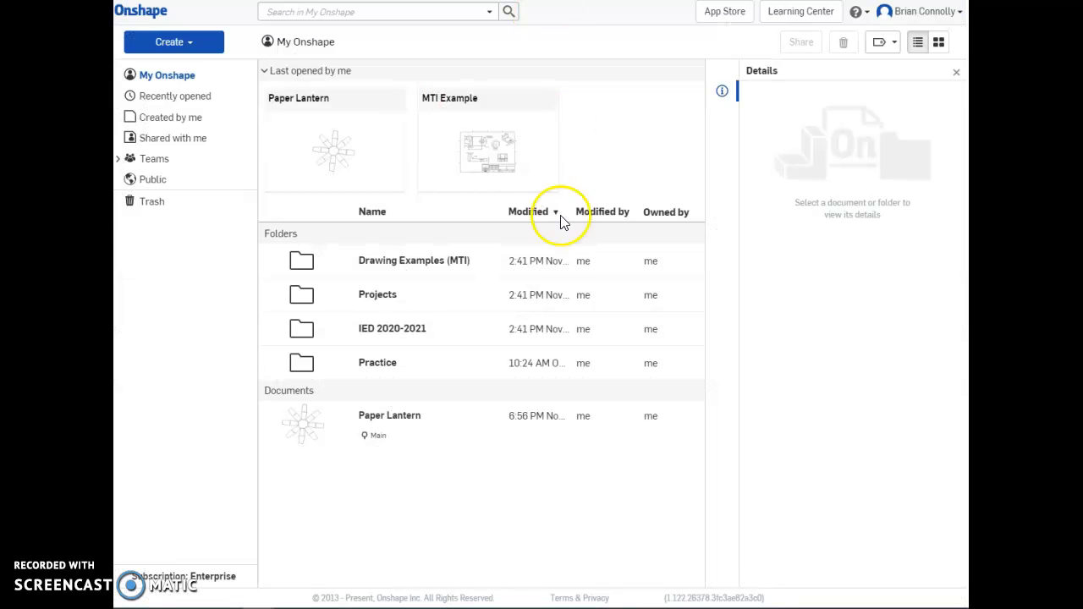
# - Open the document 11 Shapes (1st) from the IED 2020-2021 folder and add a new Part Studio to it
pyautogui.doubleClick(375, 332)
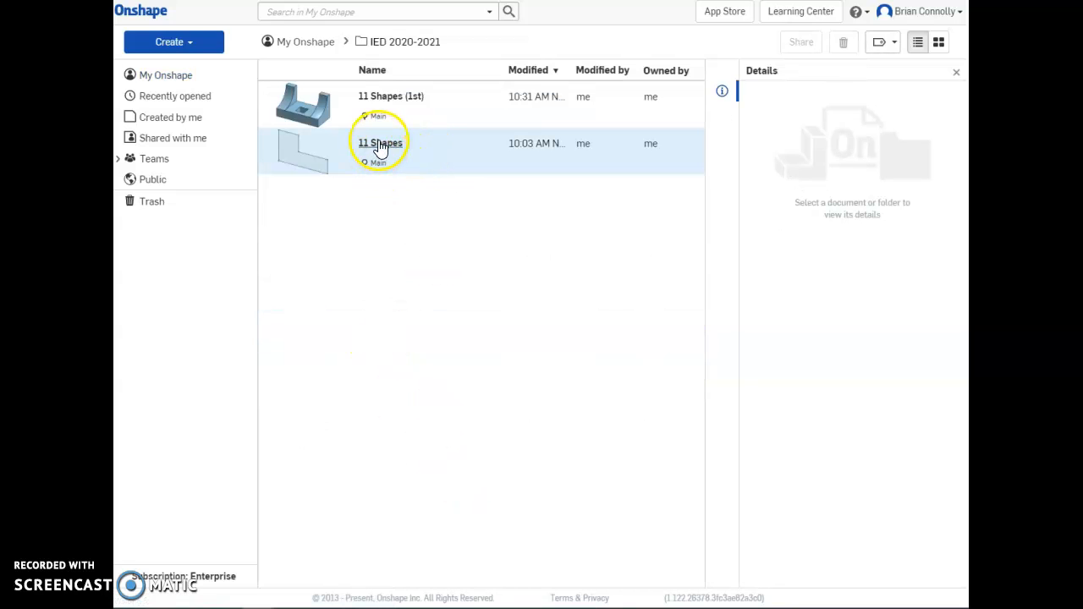
pyautogui.doubleClick(399, 115)
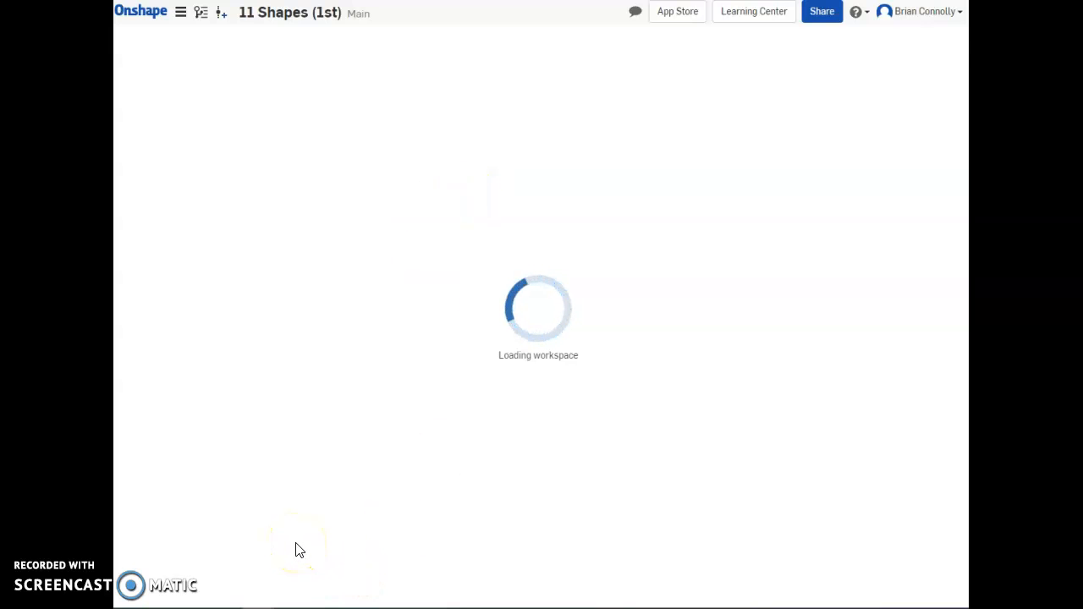
pyautogui.click(293, 119)
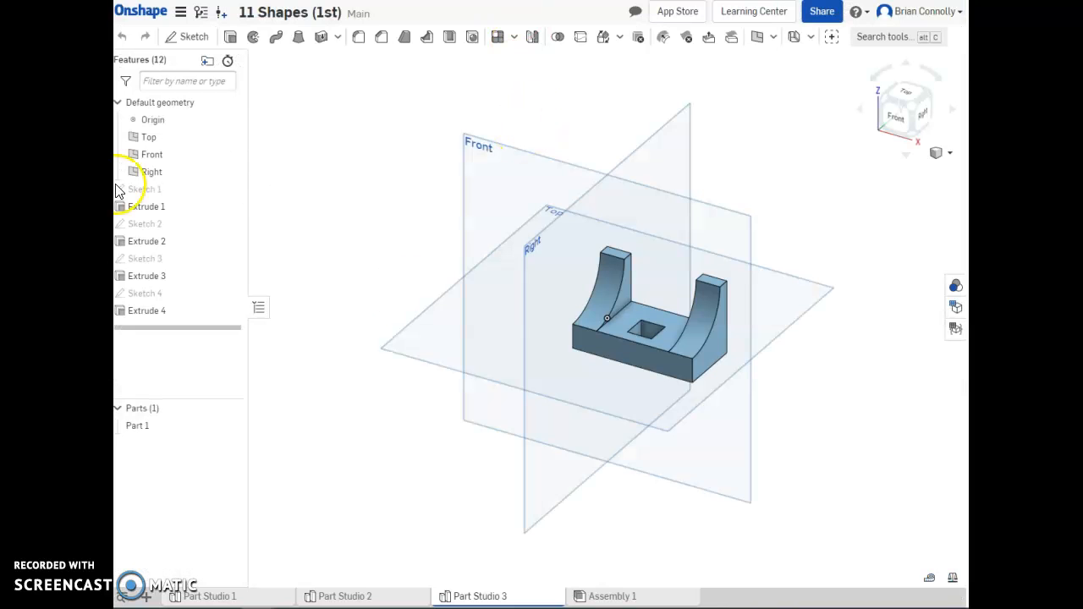
pyautogui.click(147, 596)
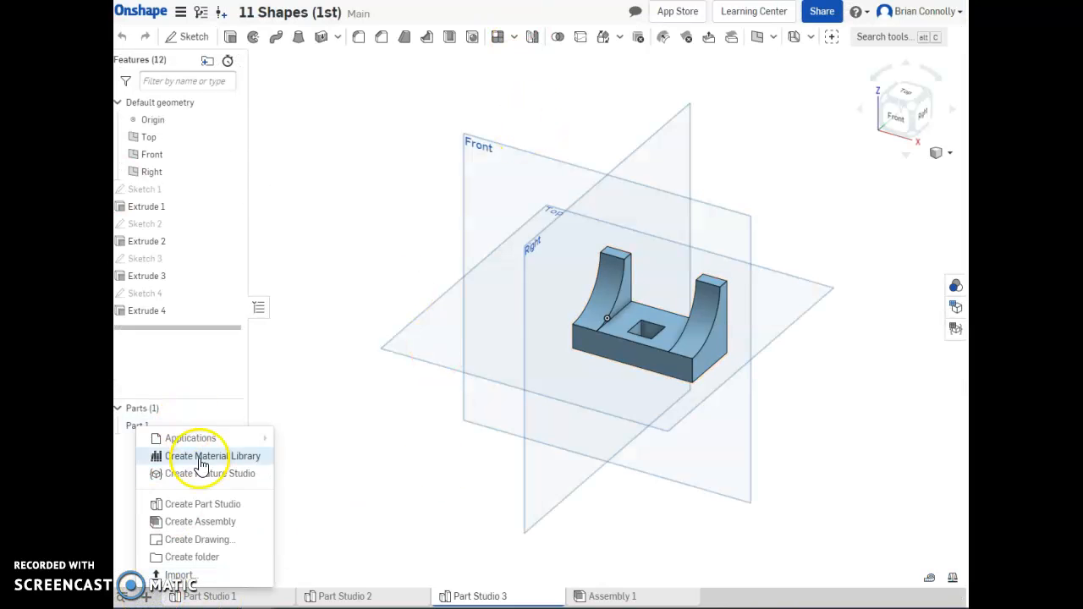
pyautogui.click(223, 510)
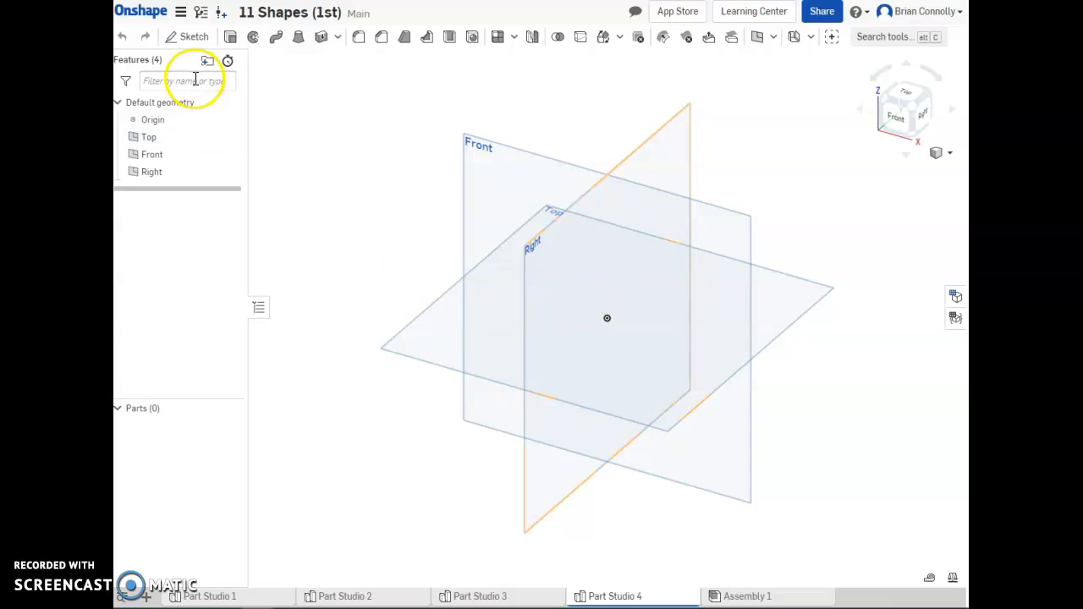
# - Start a sketch on the Top plane and draw a corner rectangle from the origin, about 2.35 in wide and 1.48 in high
pyautogui.click(174, 36)
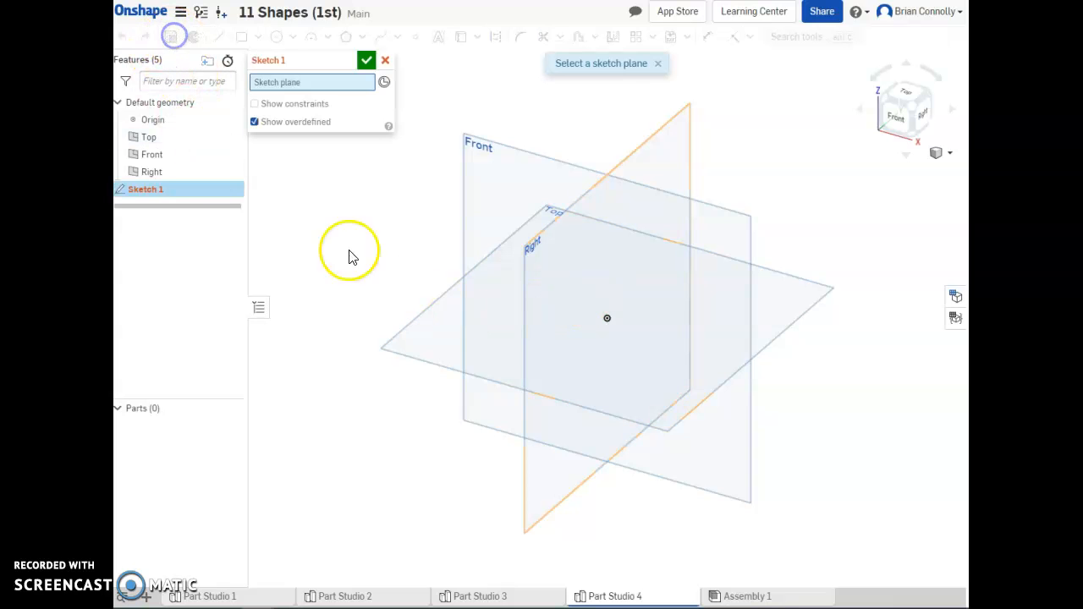
pyautogui.click(443, 323)
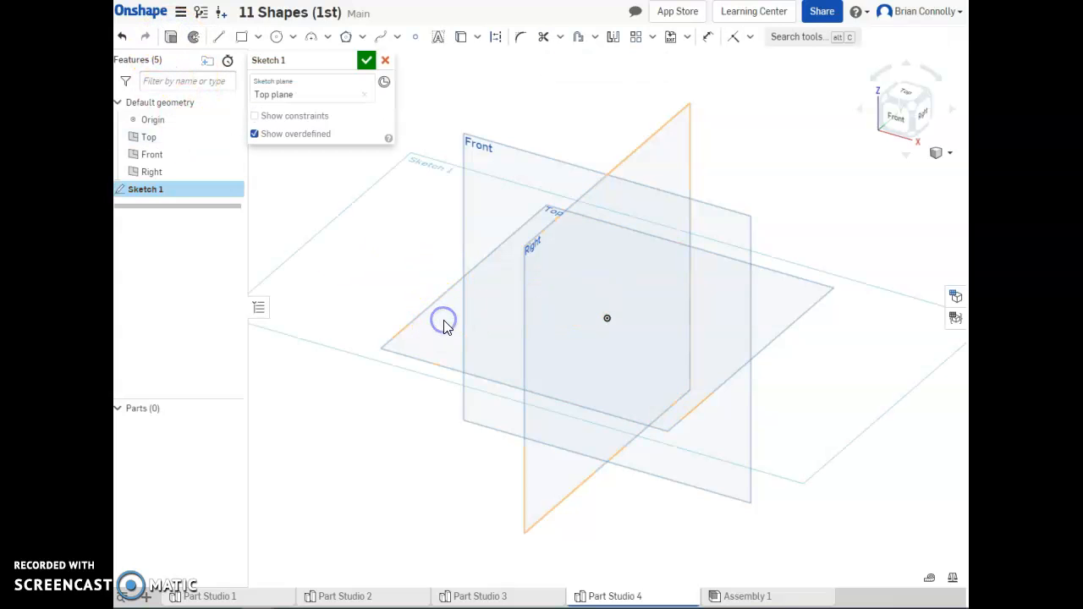
pyautogui.click(911, 102)
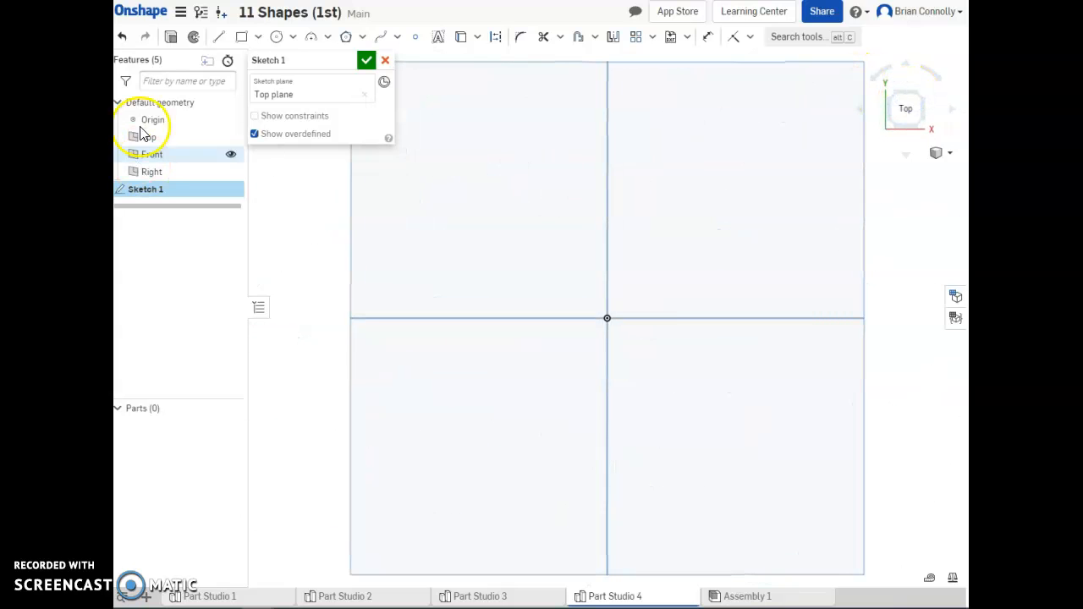
pyautogui.click(241, 37)
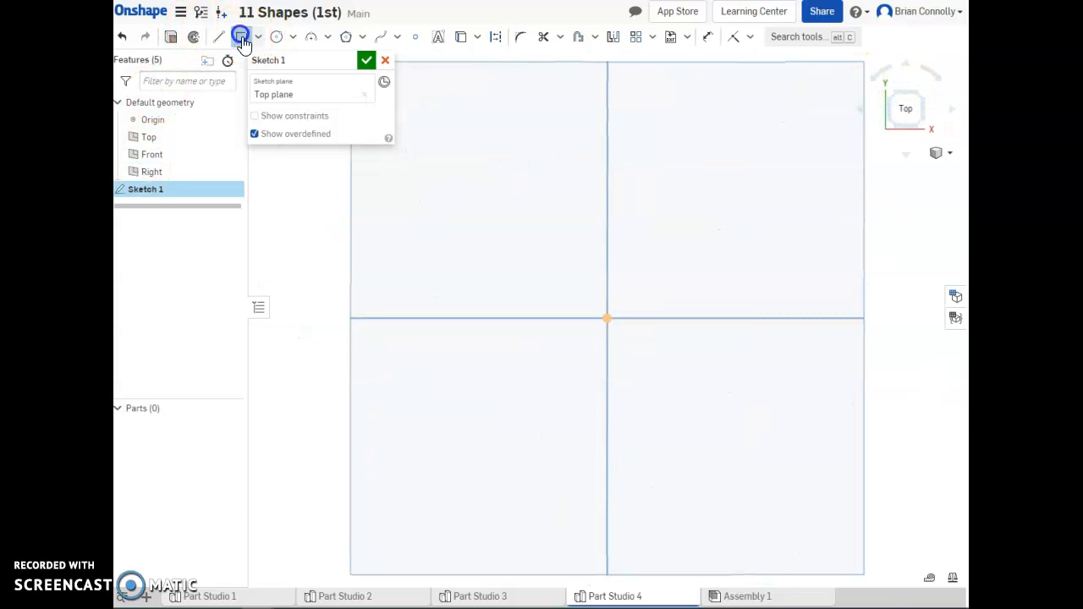
pyautogui.click(607, 319)
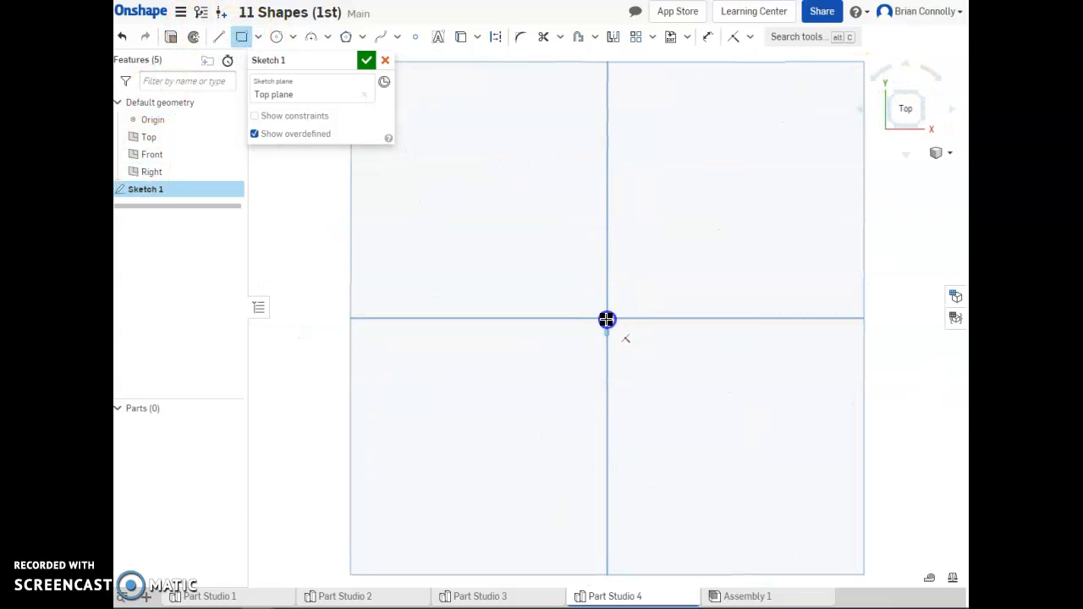
pyautogui.click(809, 192)
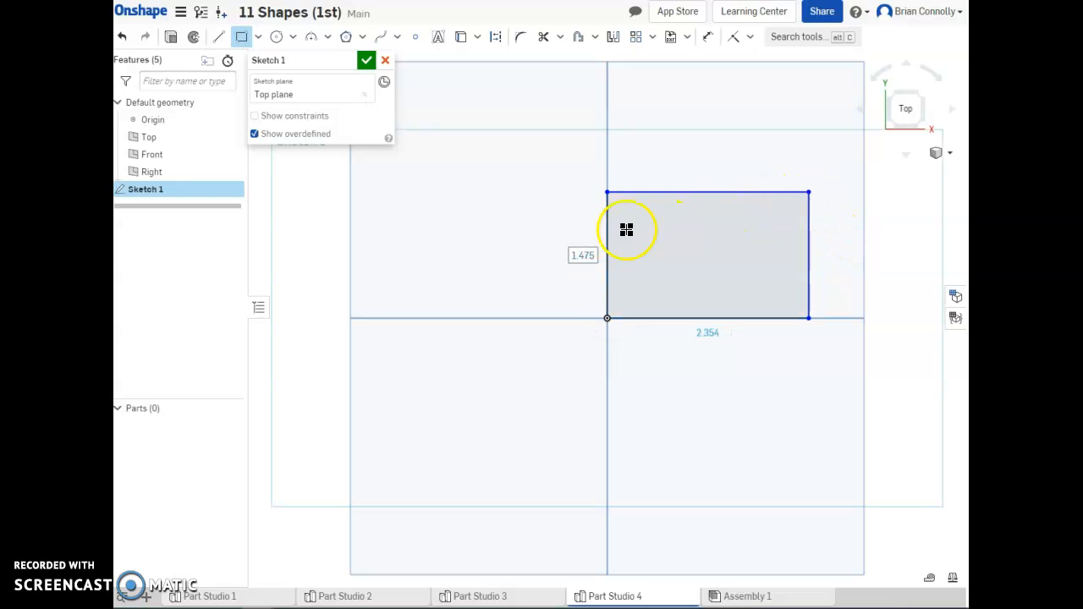
# - Dimension the rectangle to 2 in wide and 1.5 in high
pyautogui.hotkey('alt', 'Tab')
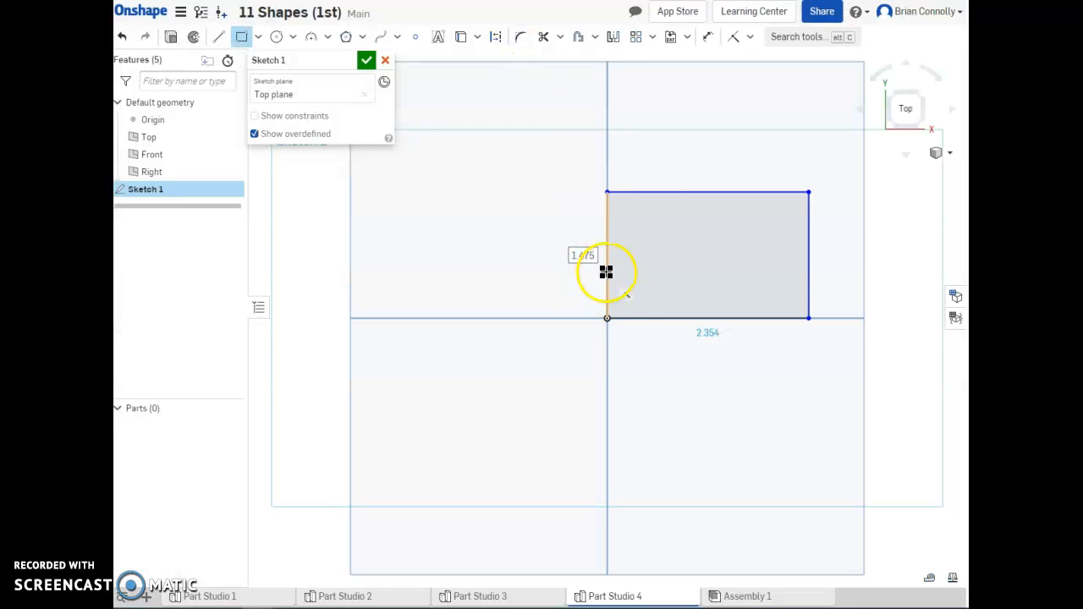
pyautogui.press('d')
pyautogui.click(653, 191)
pyautogui.click(654, 158)
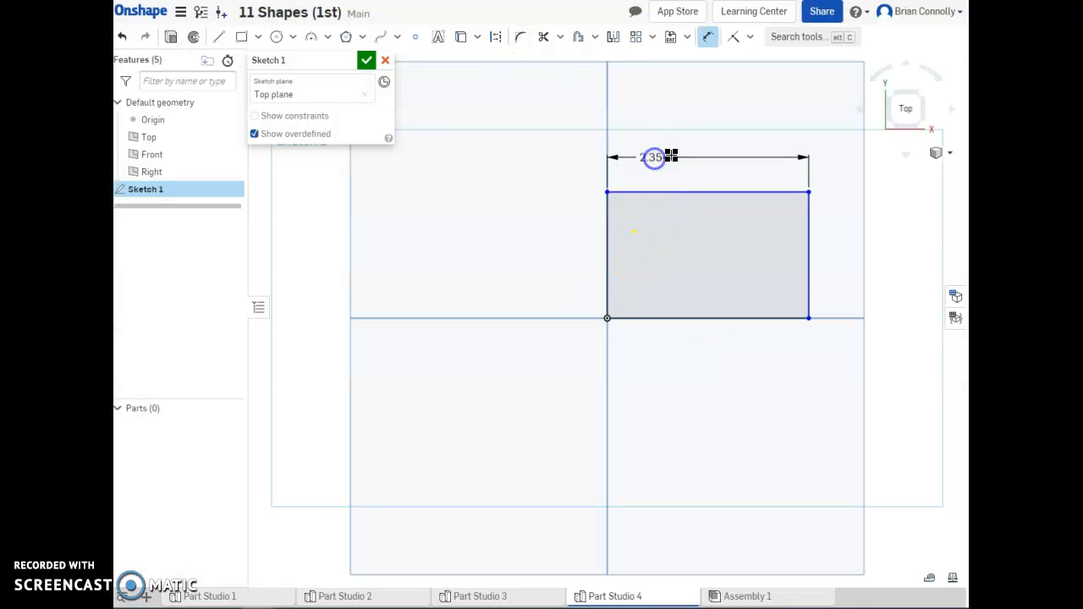
pyautogui.write('2')
pyautogui.press('Return')
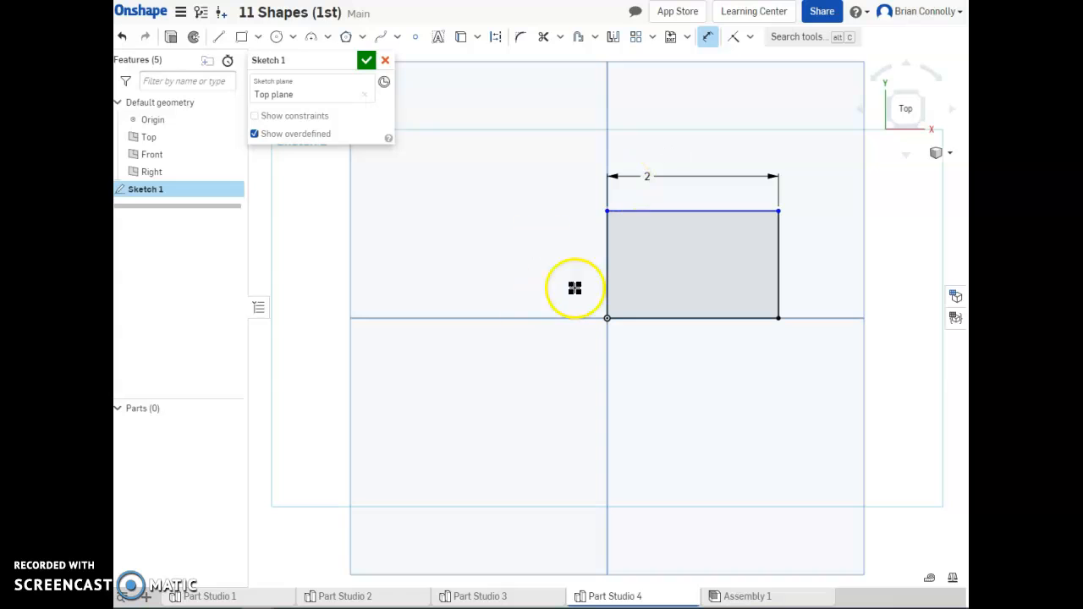
pyautogui.click(605, 255)
pyautogui.click(573, 255)
pyautogui.press('Return')
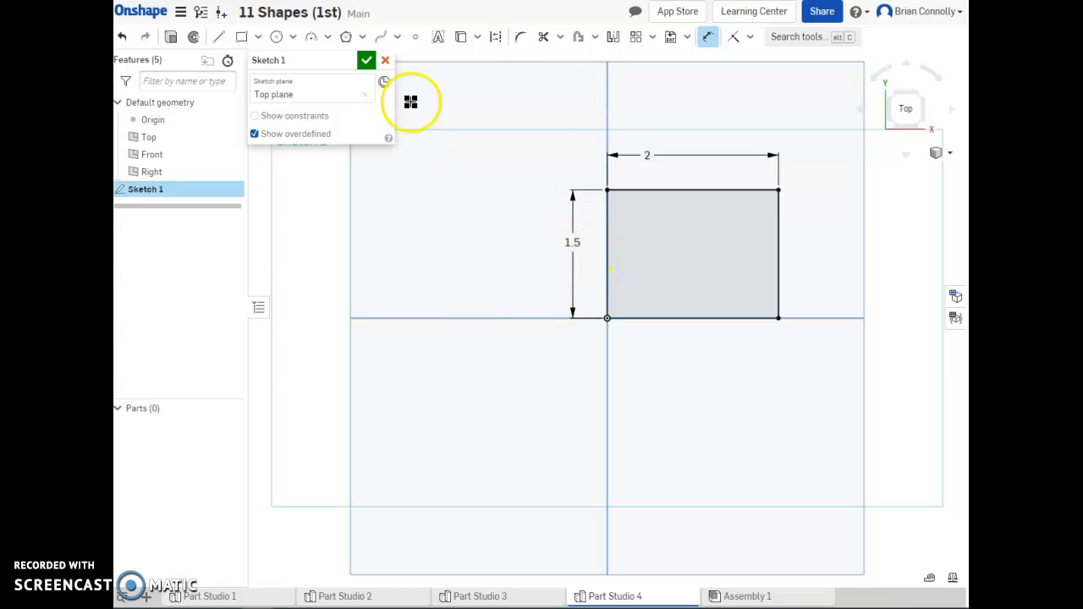
# - Apply a sketch fillet with a 0.25 in radius to the rectangle's two upper corners
pyautogui.click(522, 41)
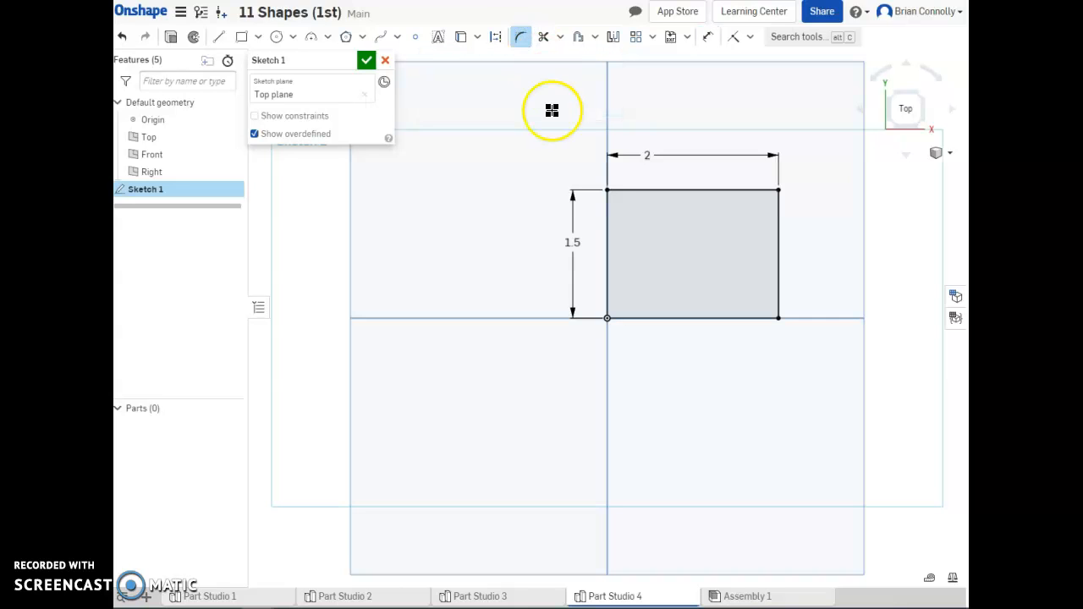
pyautogui.click(608, 191)
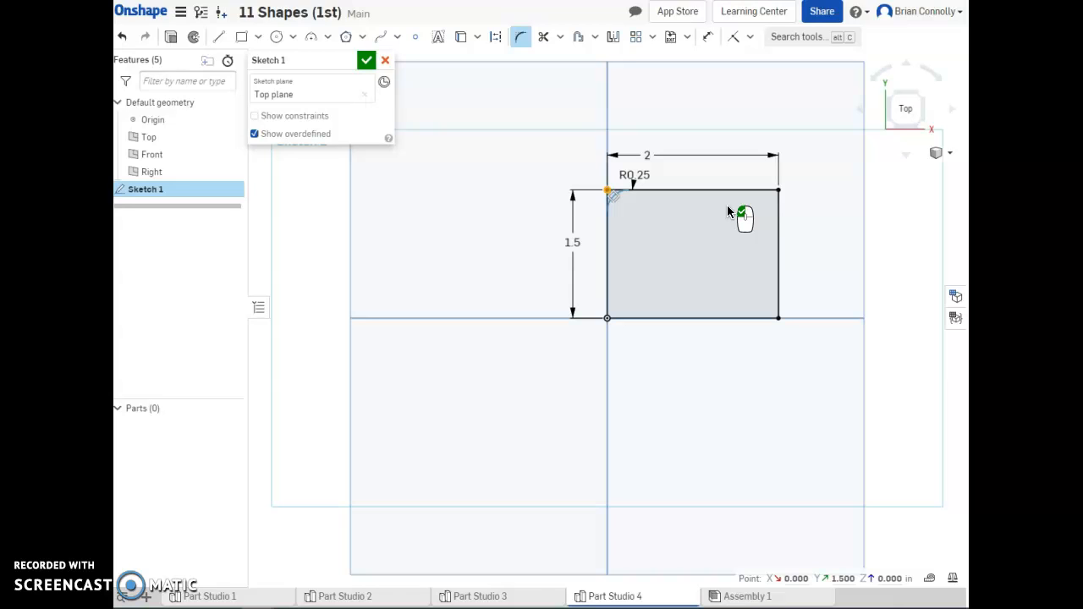
pyautogui.click(778, 190)
pyautogui.click(692, 278)
pyautogui.click(780, 189)
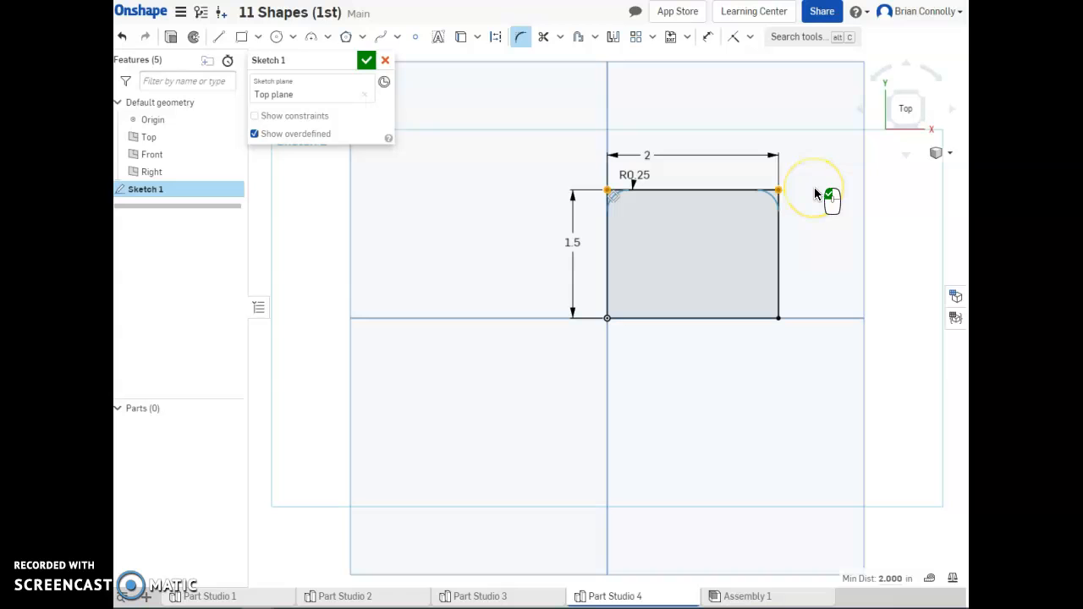
pyautogui.click(815, 194)
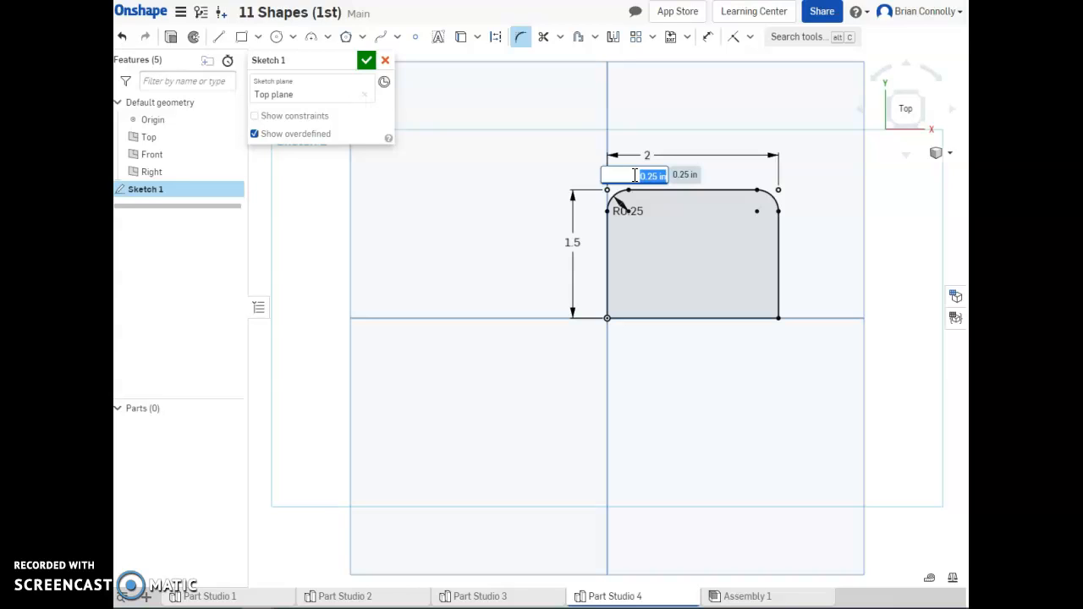
# - Try a 0.5 in radius on the corner fillets and set it back to 0.25 in
pyautogui.click(627, 219)
pyautogui.press('Return')
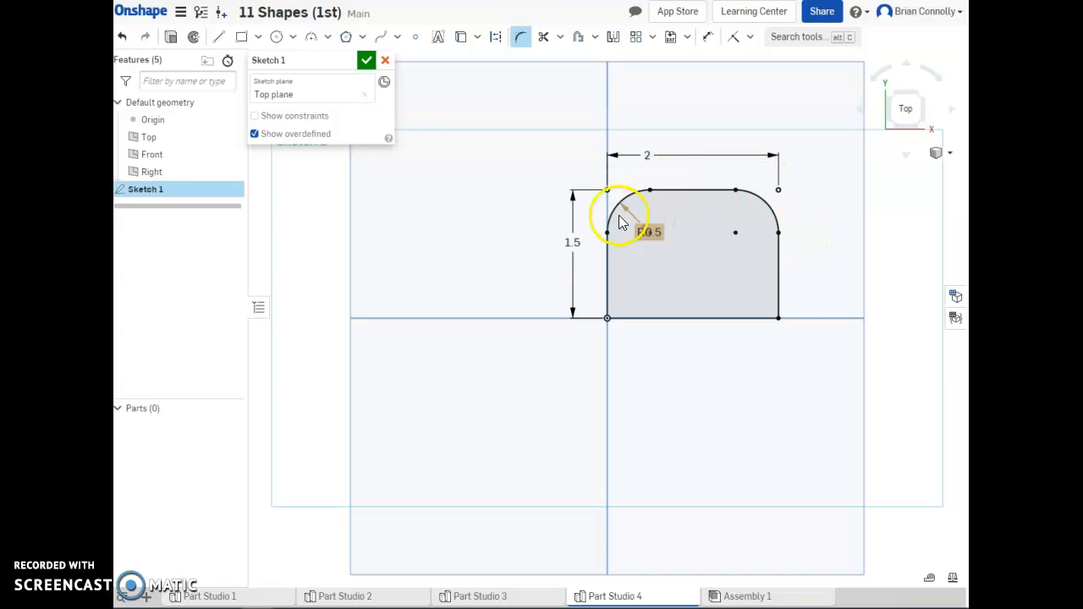
pyautogui.doubleClick(660, 231)
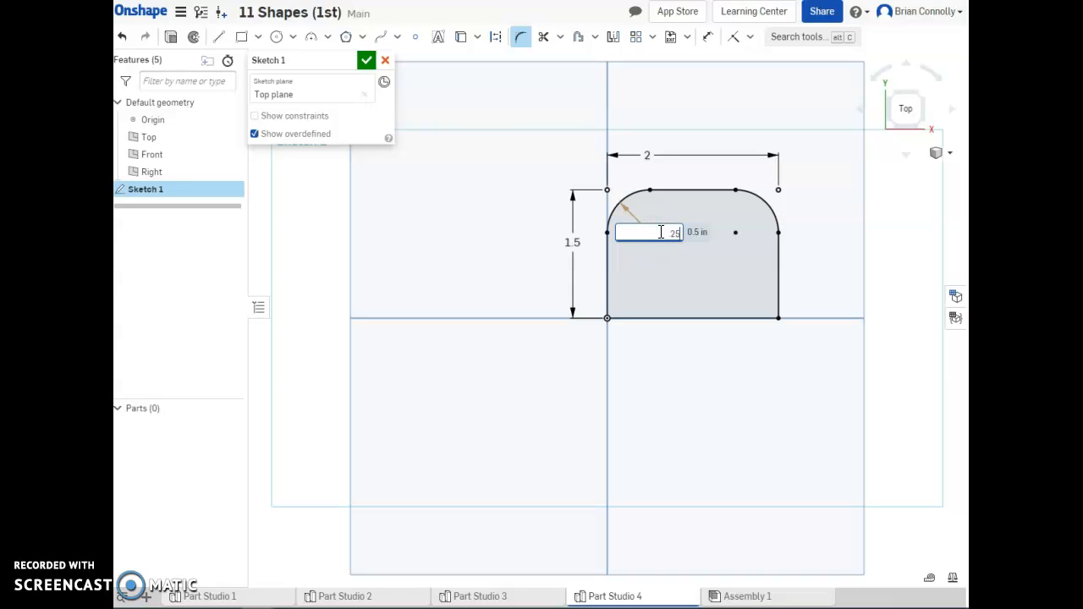
pyautogui.press('Return')
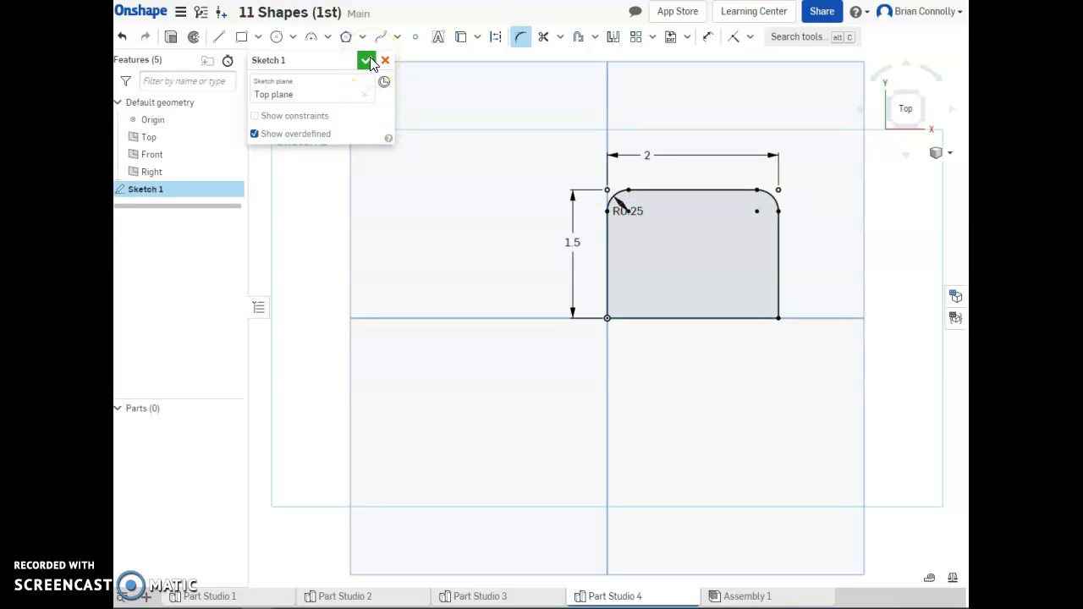
# - Finish the sketch and extrude the rounded rectangle as a new solid with a blind depth of 0.5 in
pyautogui.click(367, 61)
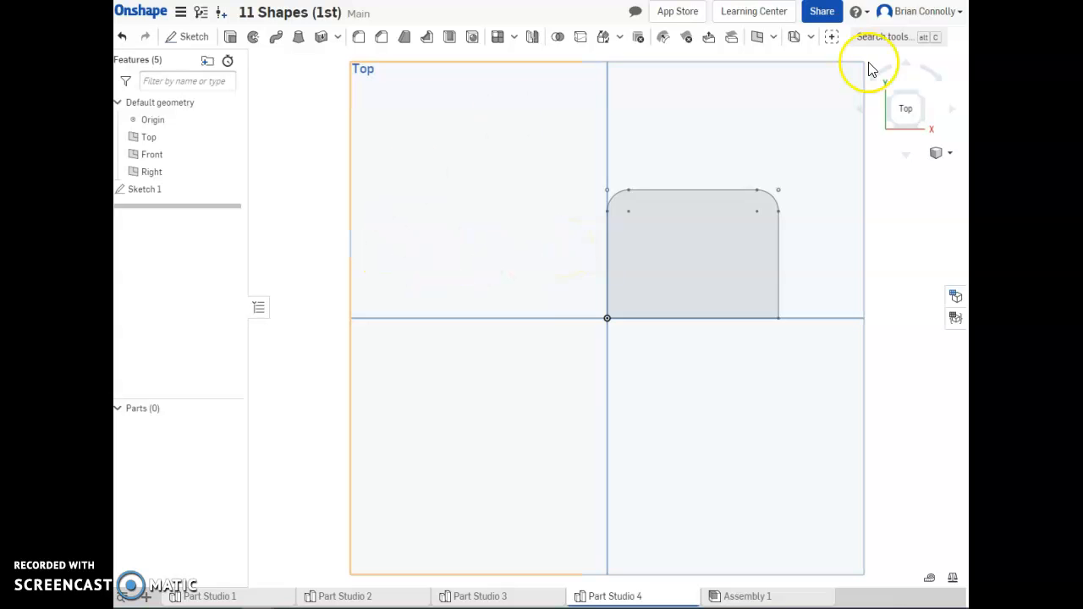
pyautogui.click(900, 102)
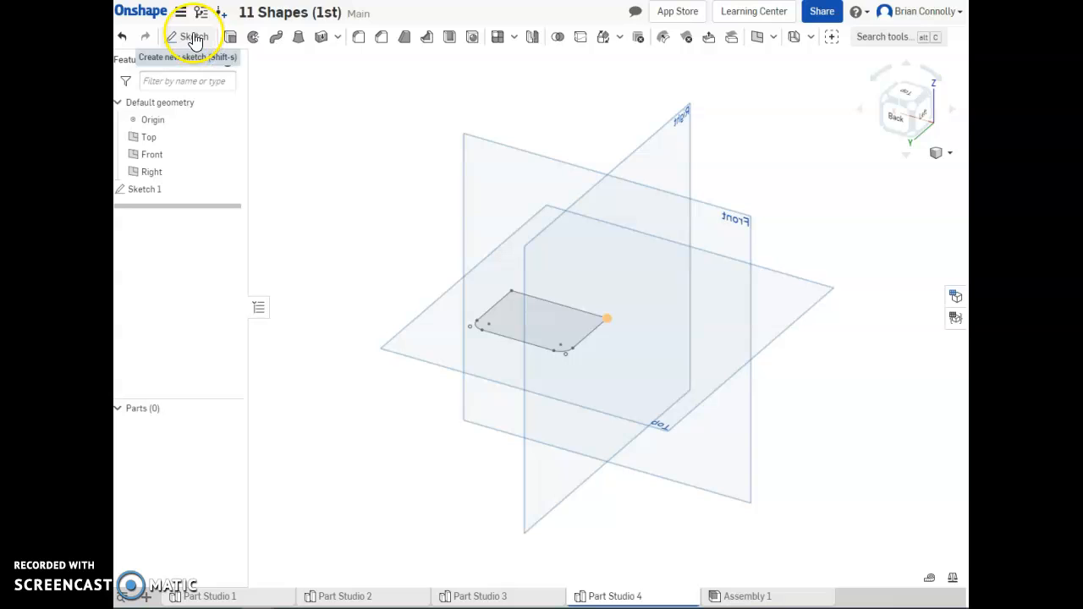
pyautogui.click(230, 37)
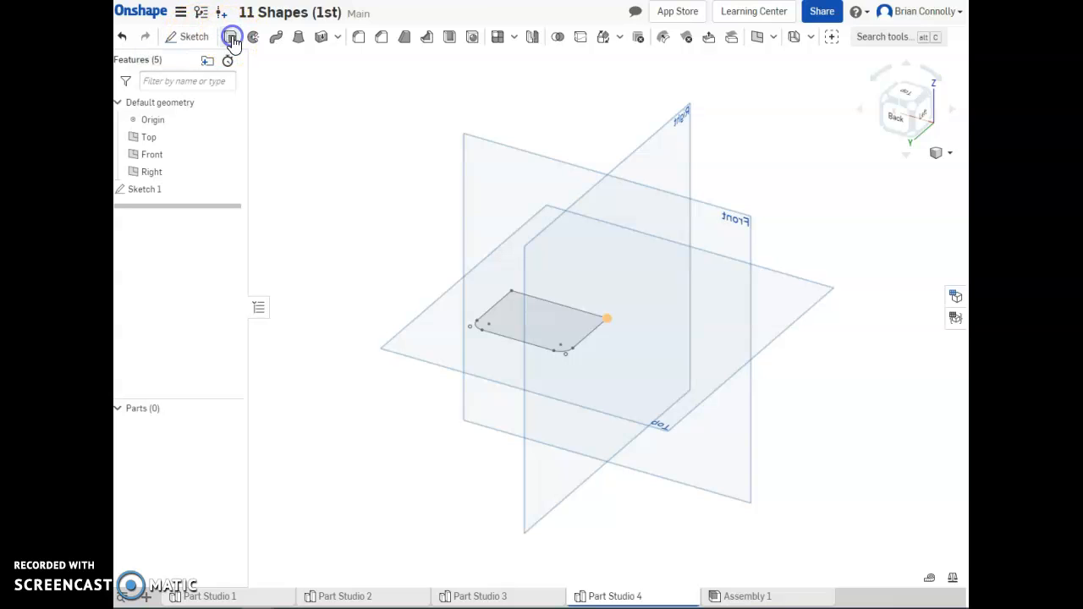
pyautogui.click(528, 323)
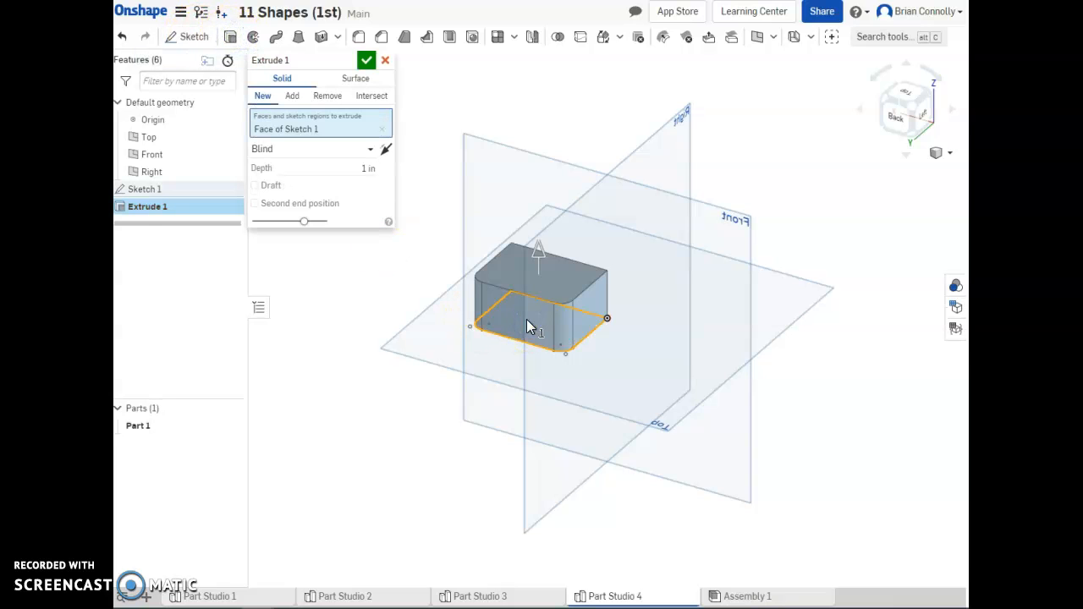
pyautogui.click(309, 168)
pyautogui.write('.5')
pyautogui.press('Return')
pyautogui.click(365, 62)
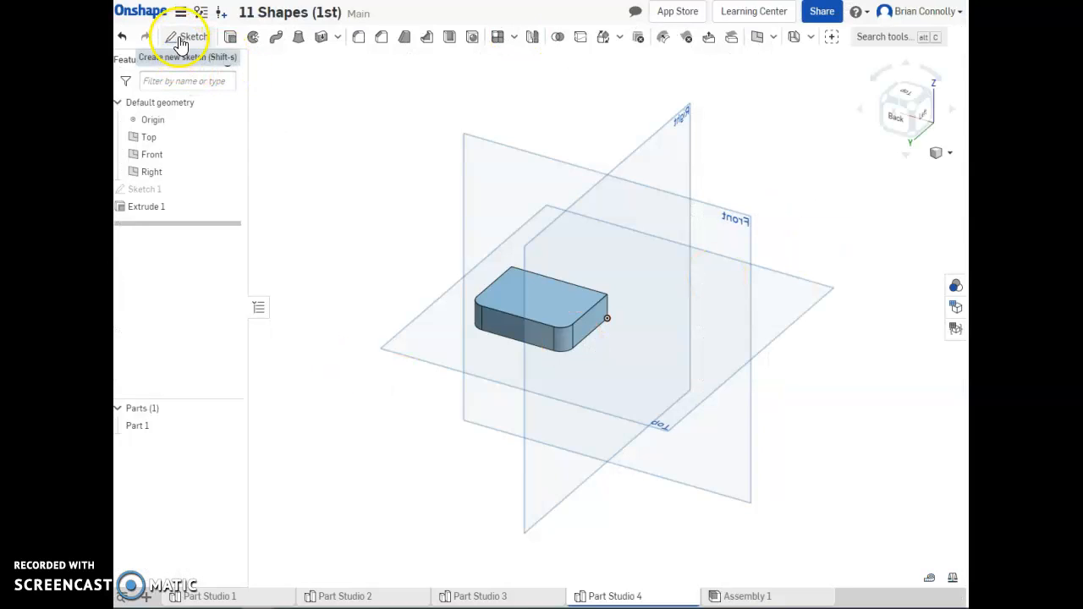
# - Start a sketch on the block's front face and draw an upright rectangle about 0.74 in wide standing on its top edge
pyautogui.click(181, 40)
pyautogui.click(925, 92)
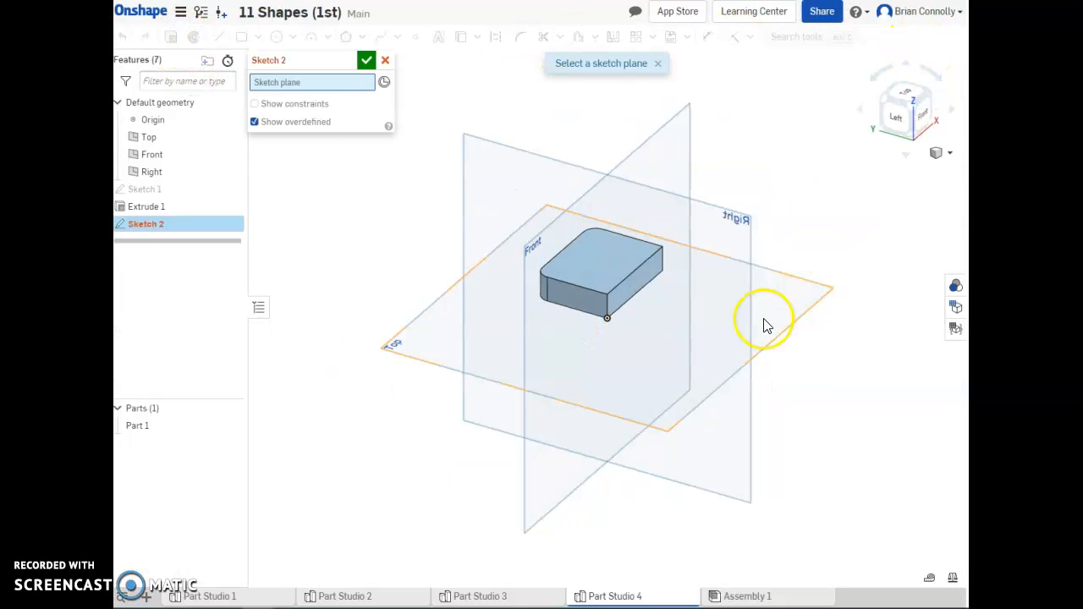
pyautogui.click(638, 285)
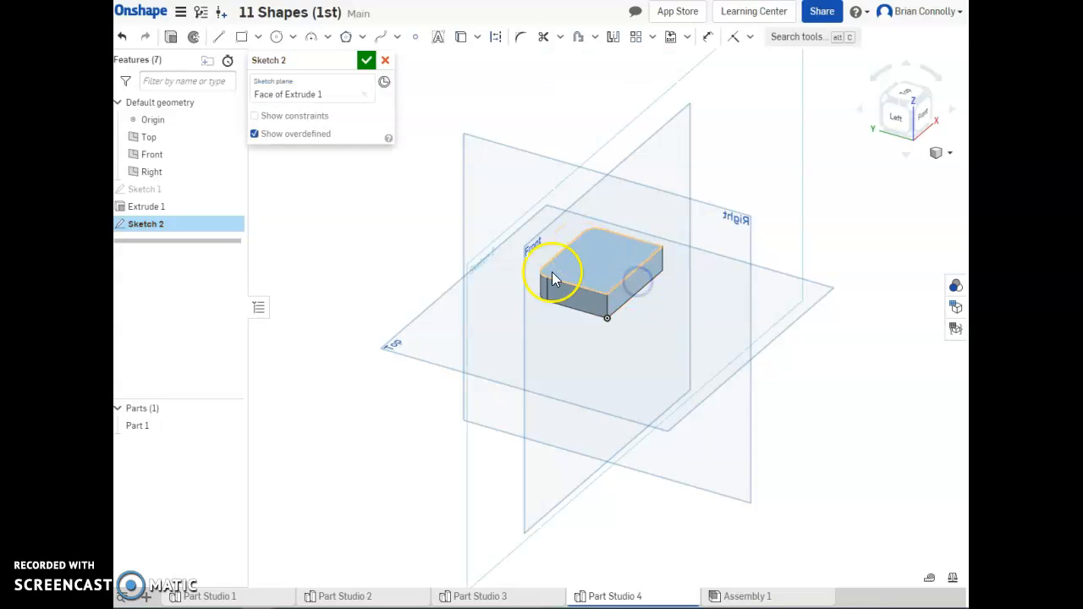
pyautogui.click(925, 111)
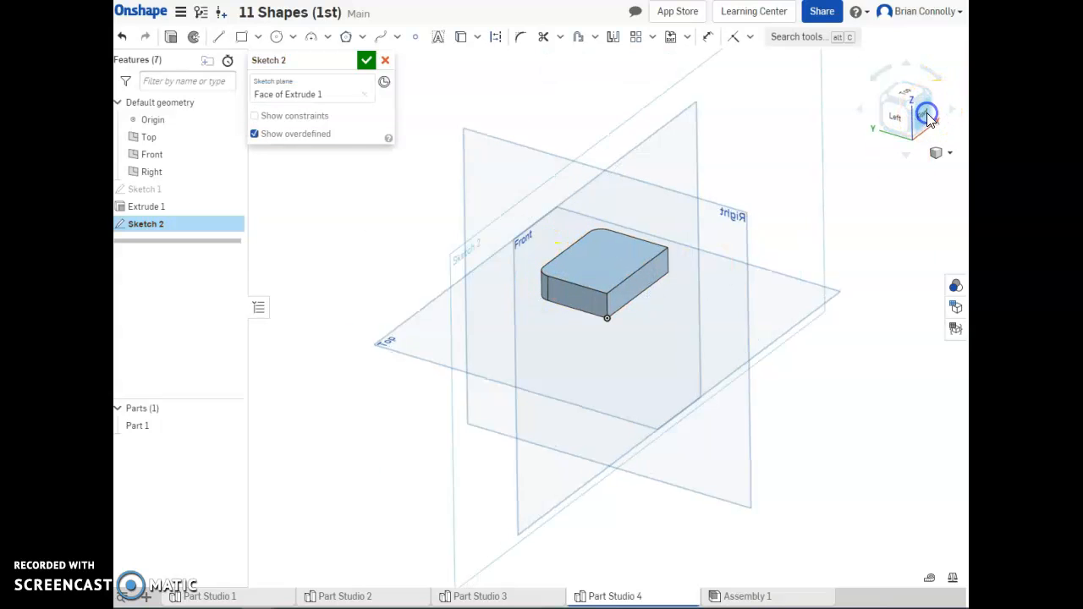
pyautogui.click(241, 36)
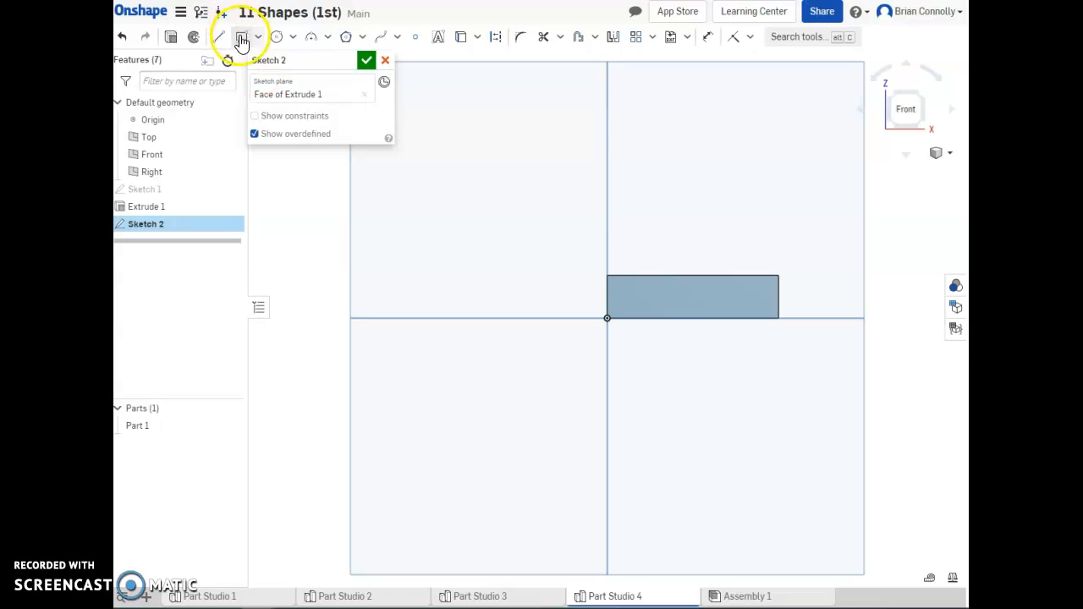
pyautogui.click(651, 275)
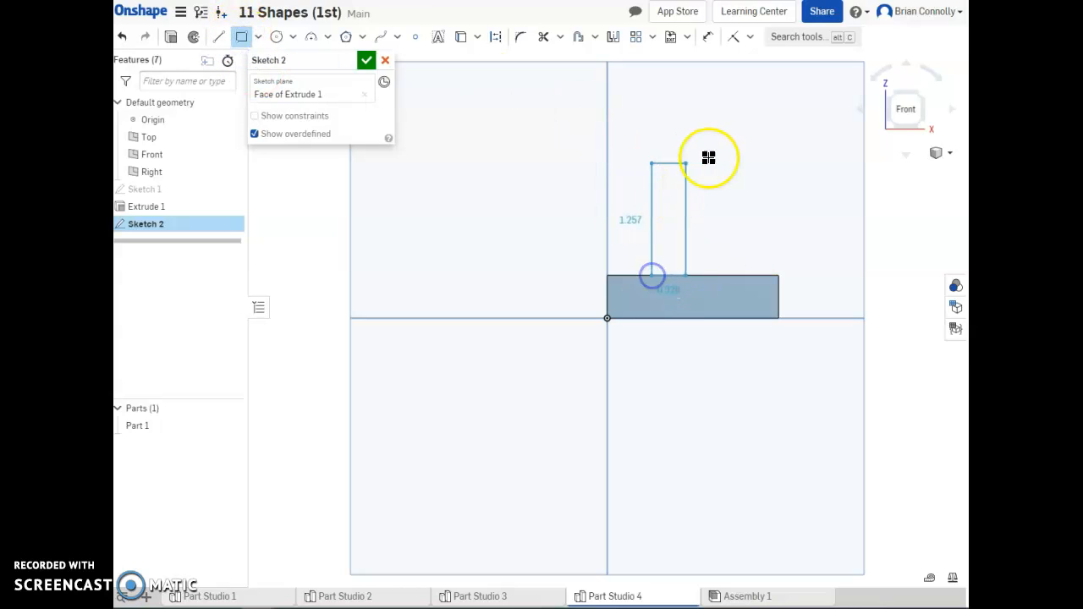
pyautogui.click(715, 140)
# - Draw a circle about 0.74 in in diameter, centered on the midpoint of the upright rectangle's top edge and reaching its corner
pyautogui.click(276, 36)
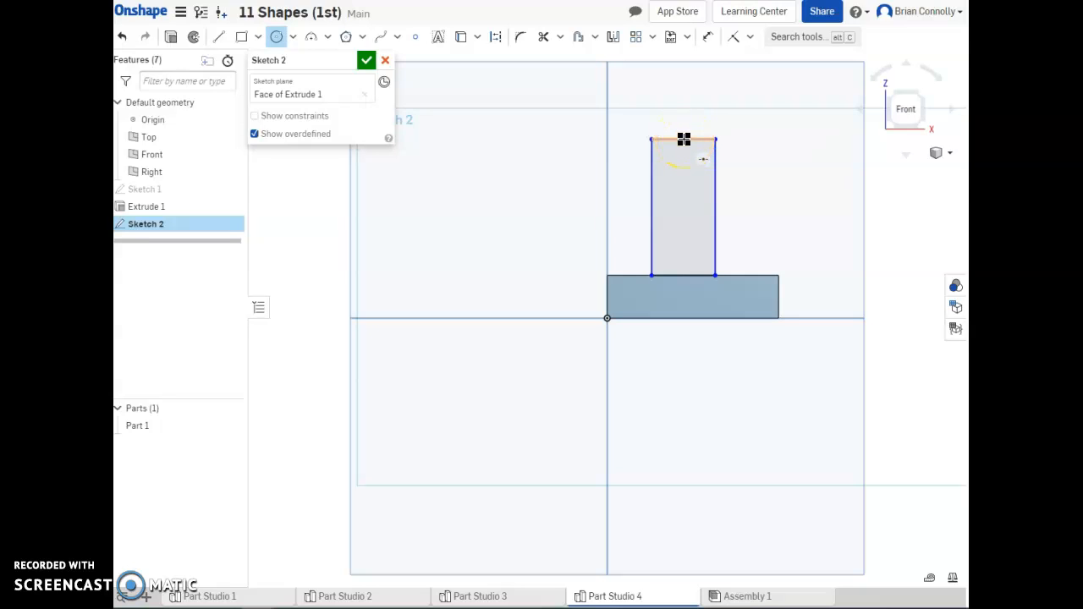
pyautogui.click(683, 139)
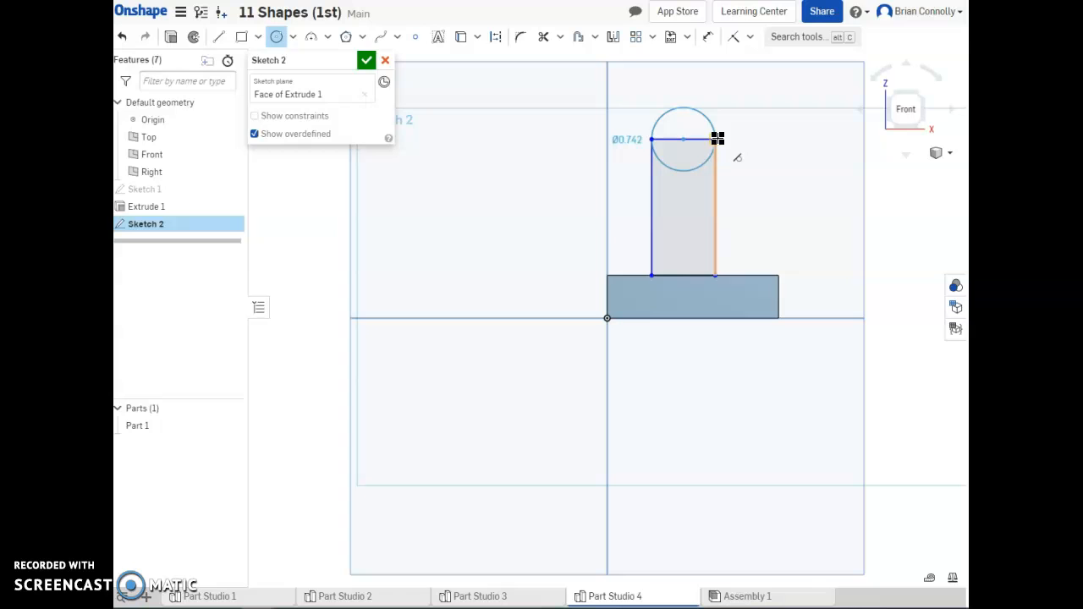
pyautogui.click(717, 138)
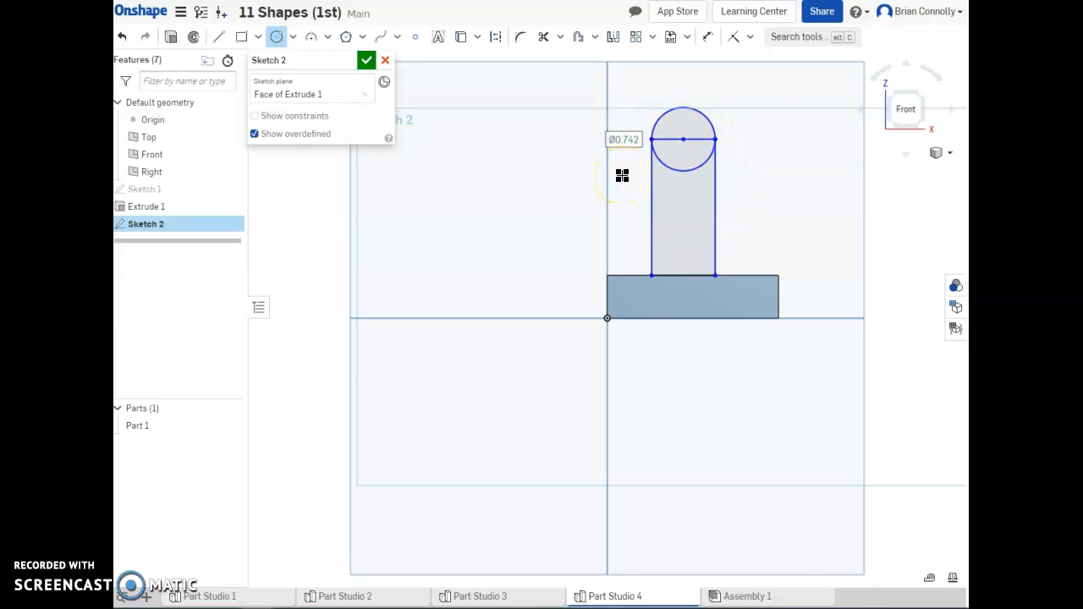
# - Dimension the upright rectangle's left side 0.5 in from the block's left edge
pyautogui.press('d')
pyautogui.click(650, 223)
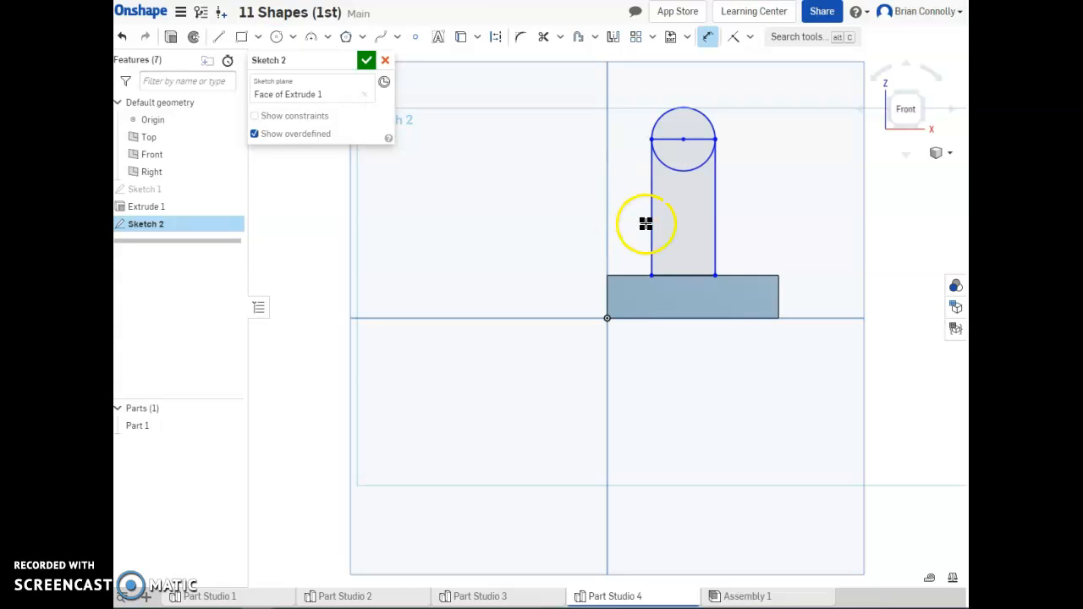
pyautogui.click(607, 288)
pyautogui.click(589, 213)
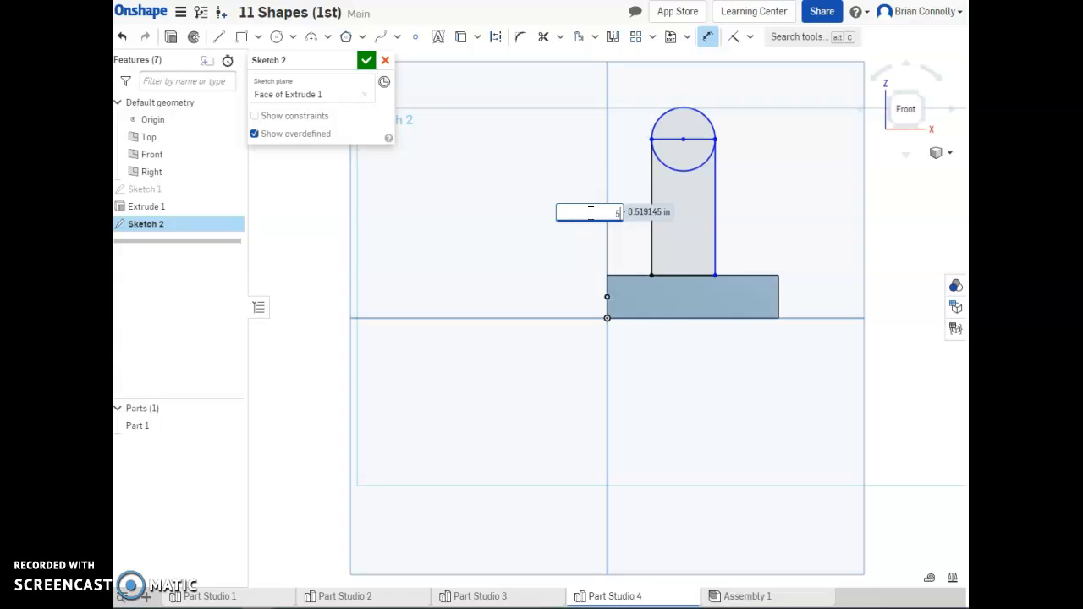
pyautogui.write('.5')
pyautogui.press('Return')
# - Dimension the upright rectangle's right side 0.5 in from the block's right edge
pyautogui.click(709, 217)
pyautogui.click(779, 293)
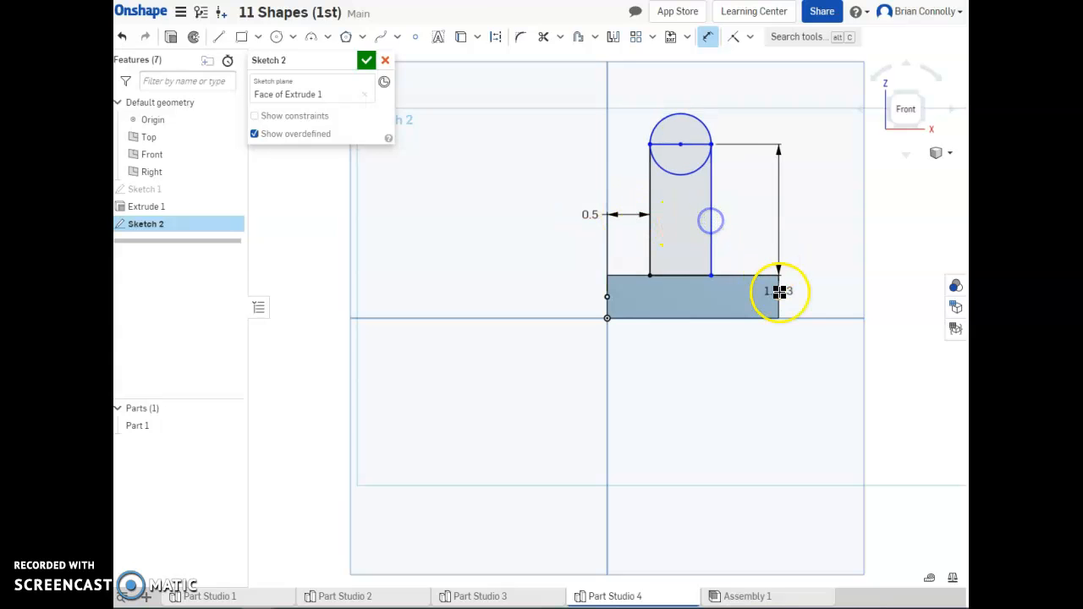
pyautogui.click(796, 208)
pyautogui.write('.5')
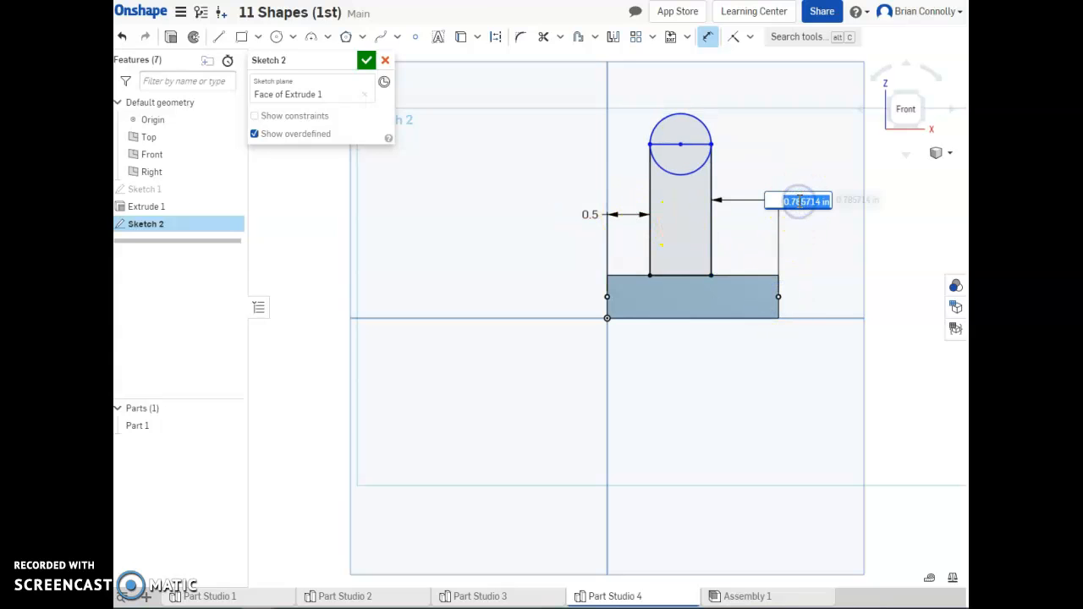
pyautogui.press('Return')
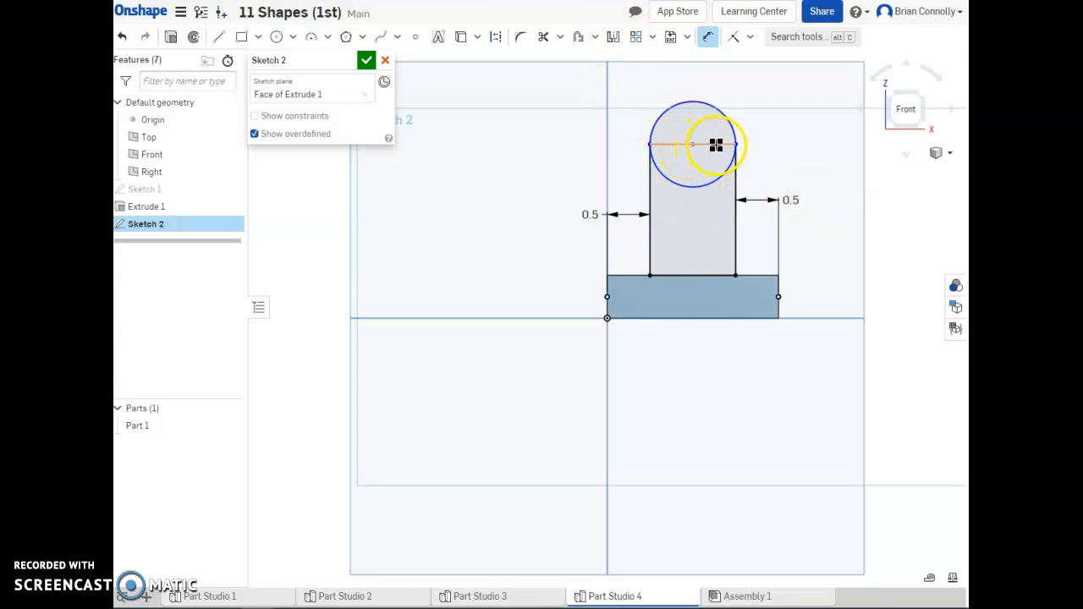
# - Dimension the upright rectangle's height as 7*.25 in and finish the sketch
pyautogui.click(720, 275)
pyautogui.click(825, 224)
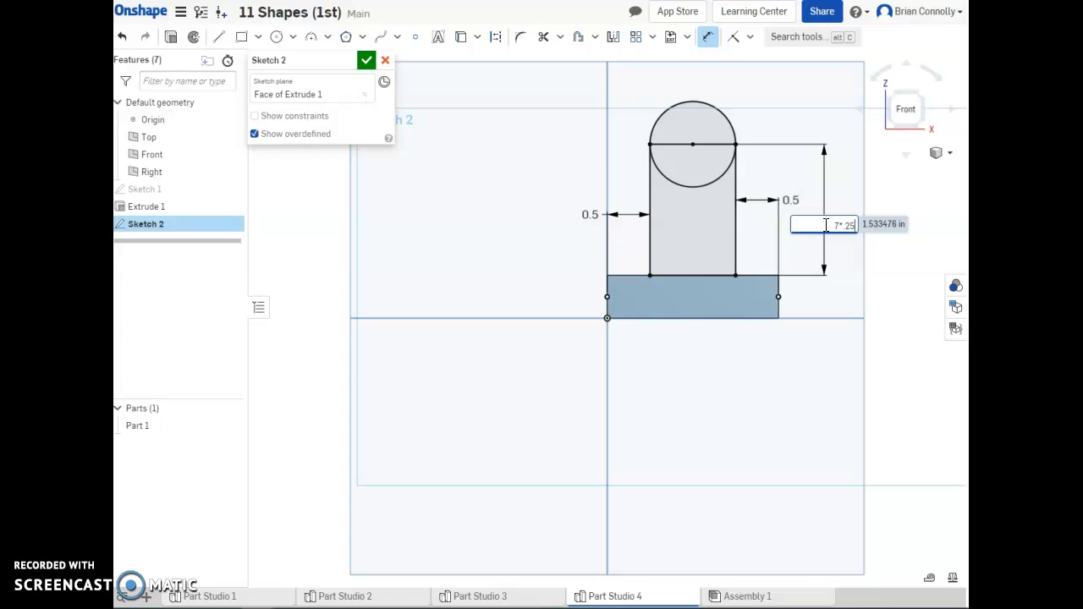
pyautogui.press('Return')
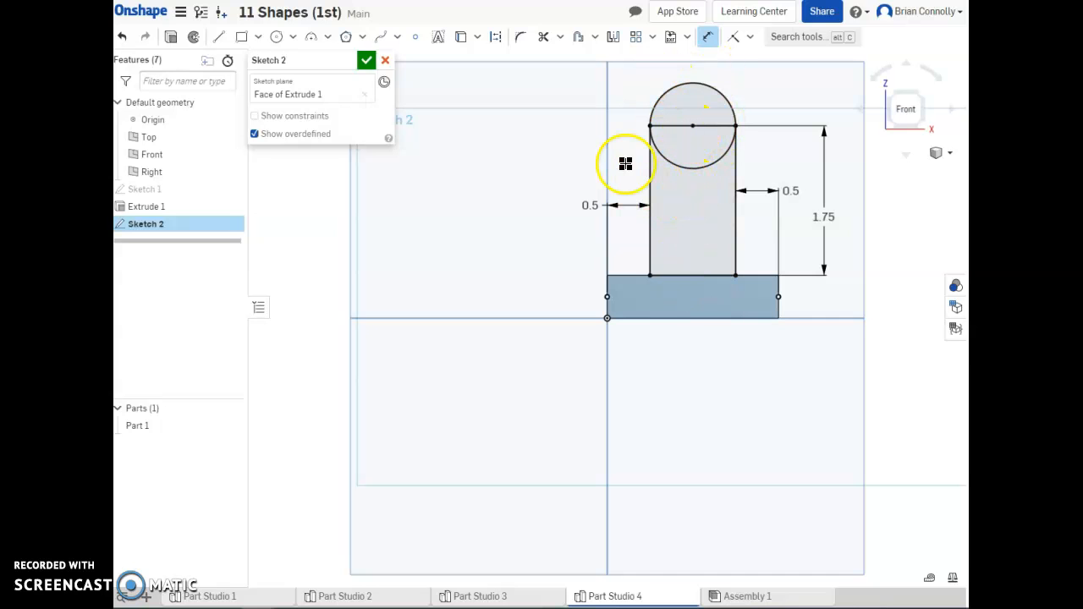
pyautogui.click(542, 39)
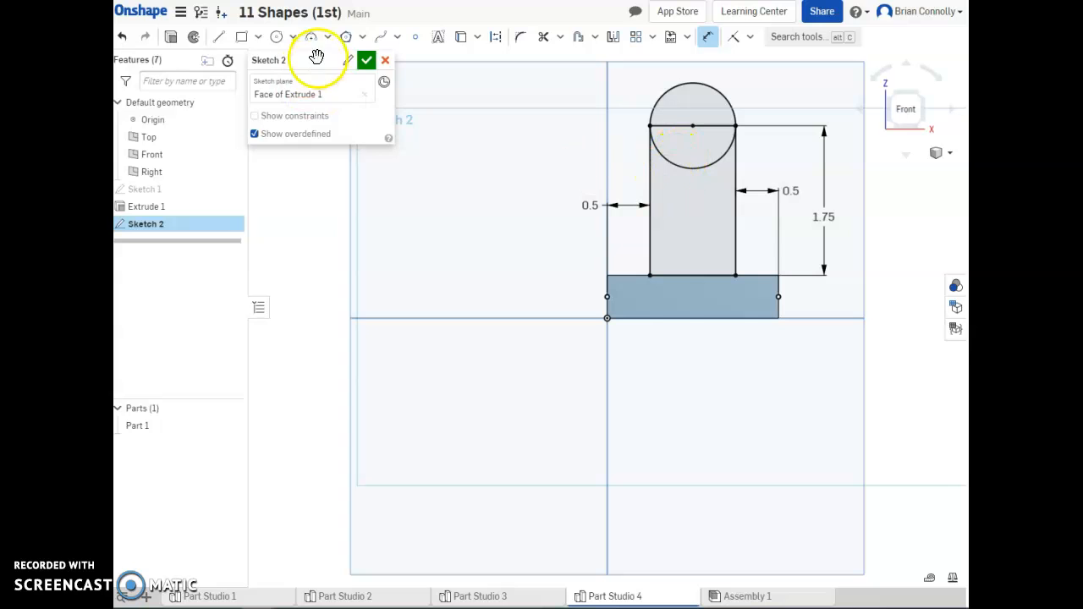
pyautogui.click(367, 60)
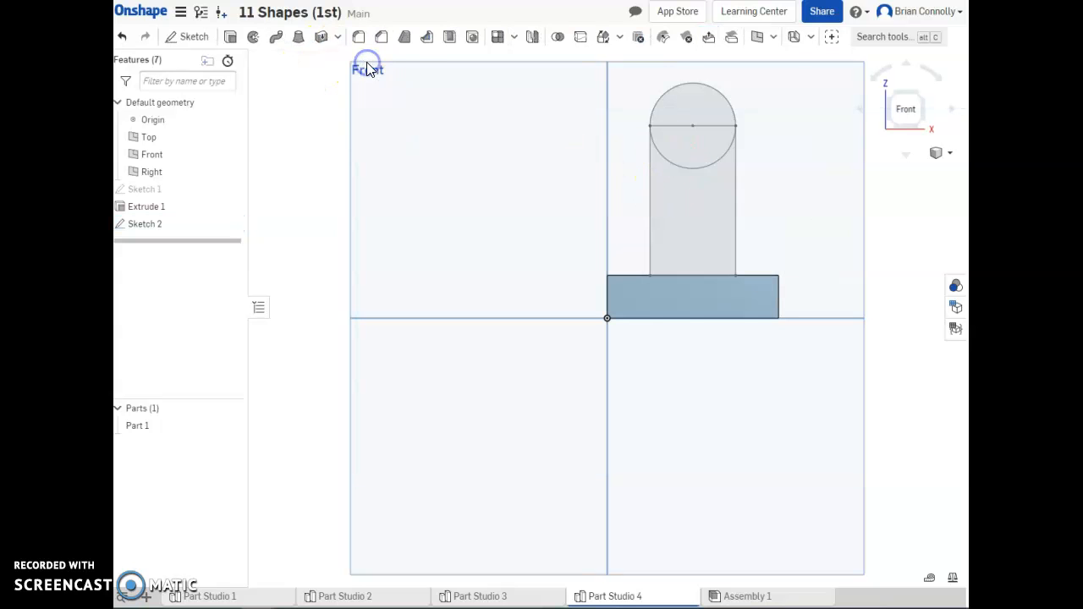
# - Extrude all three regions of the upright profile back over the base with a blind depth of 0.5 in, adding them to Part 1
pyautogui.click(889, 99)
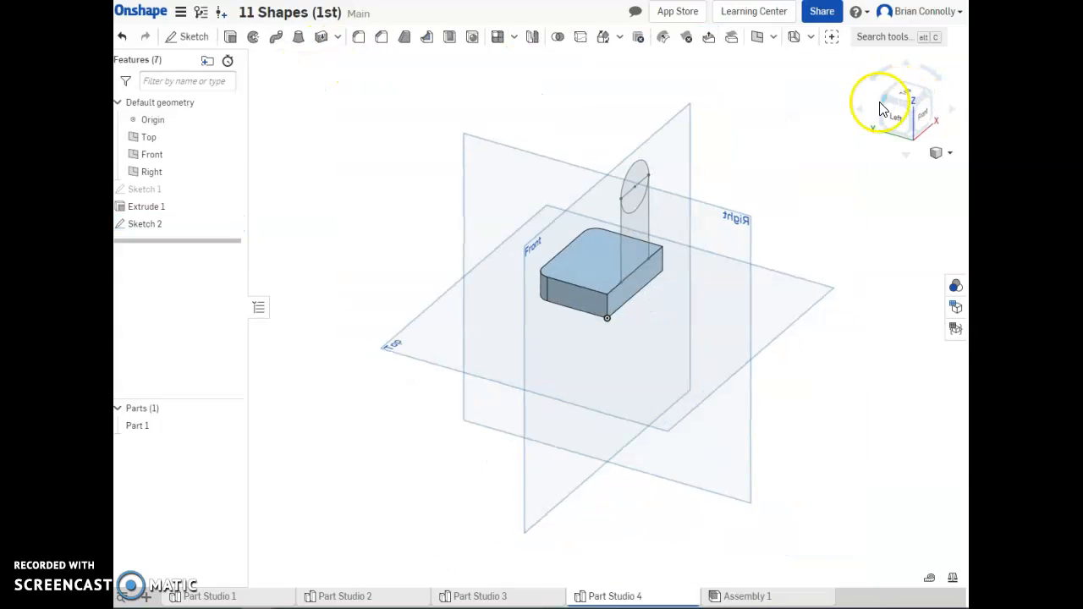
pyautogui.click(886, 99)
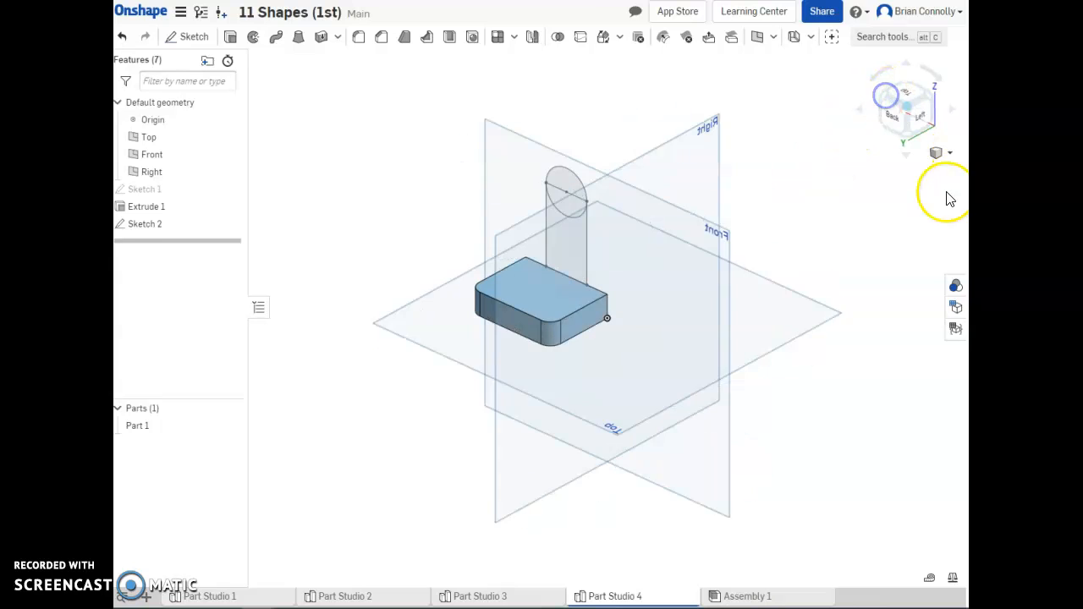
pyautogui.click(229, 36)
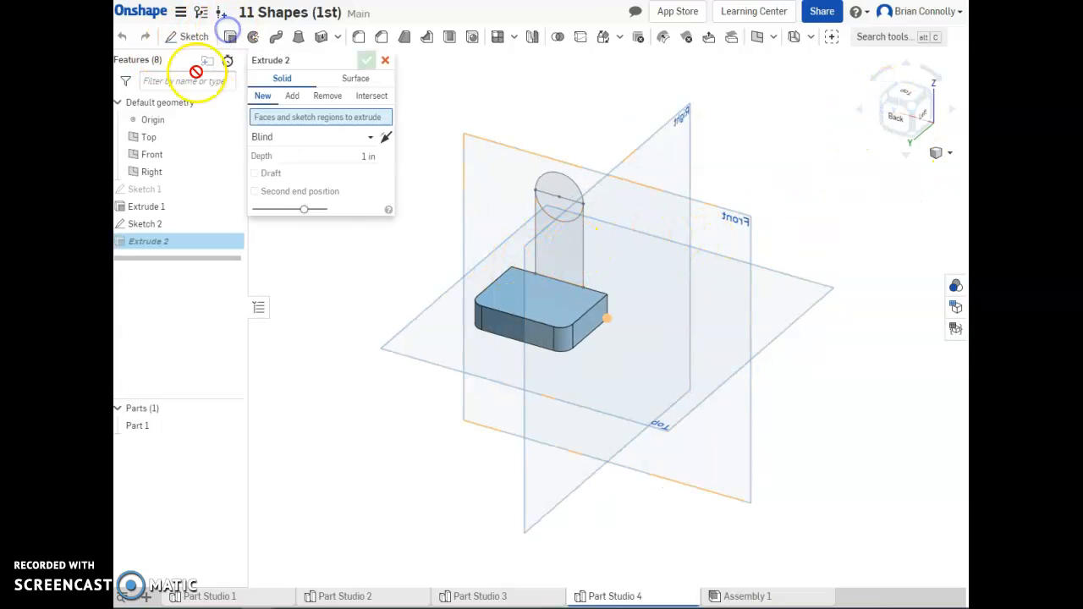
pyautogui.click(555, 246)
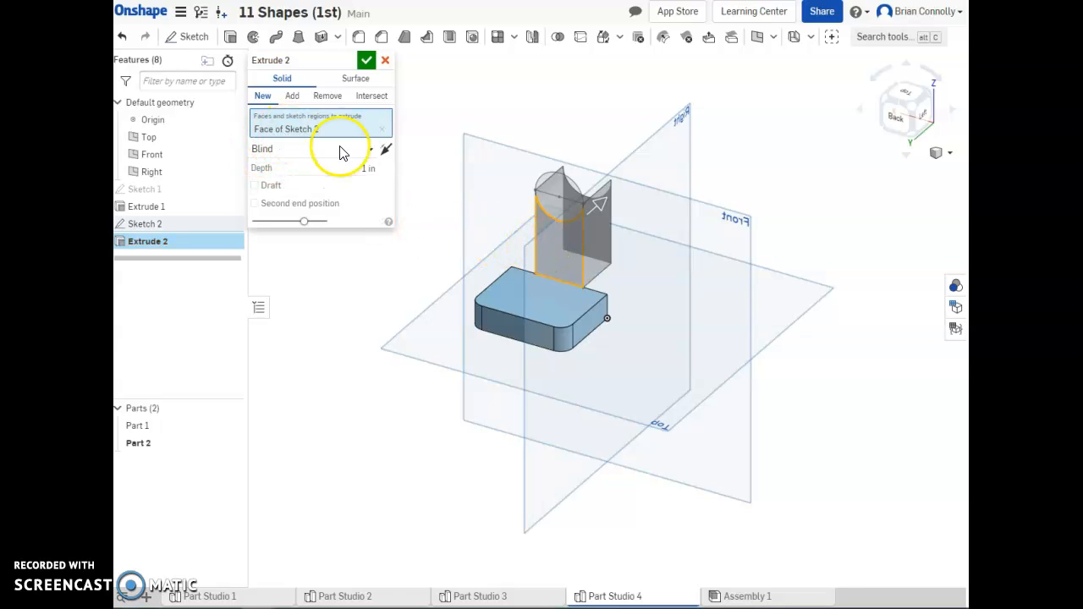
pyautogui.click(385, 149)
pyautogui.click(553, 206)
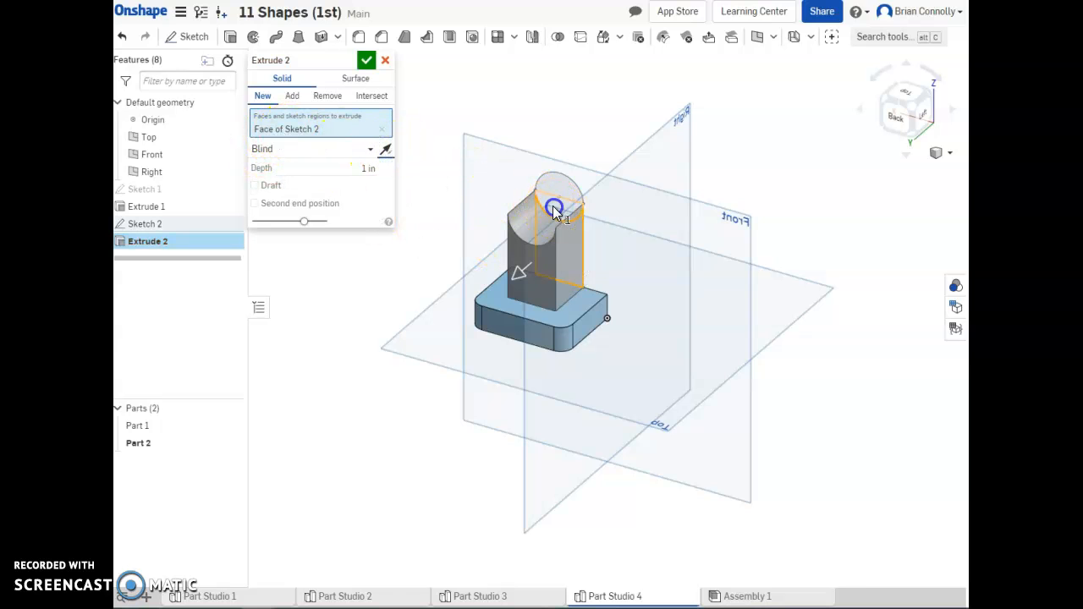
pyautogui.click(558, 185)
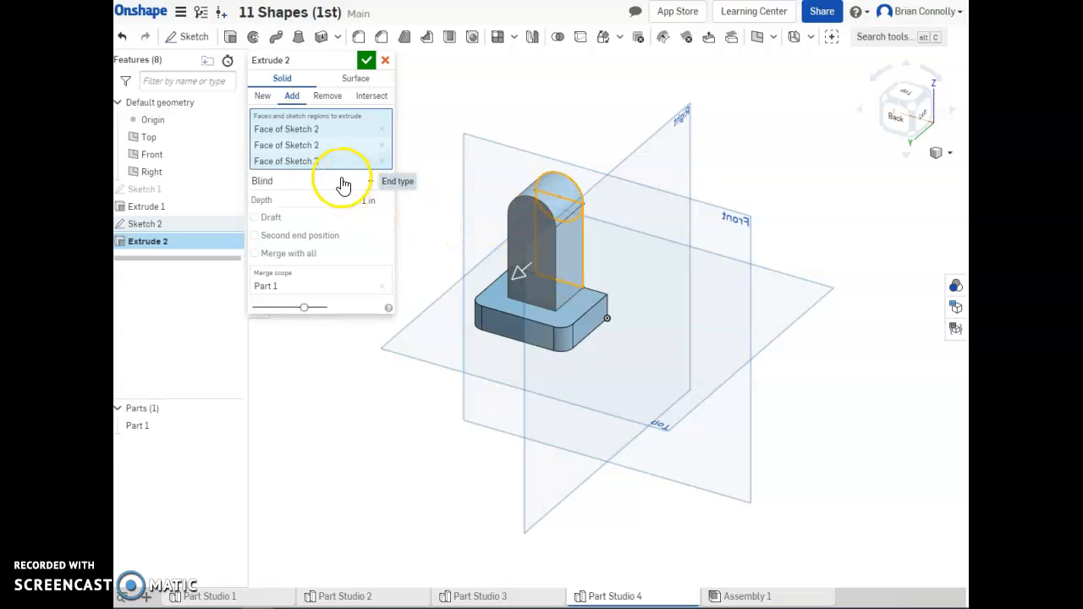
pyautogui.moveTo(352, 200); pyautogui.dragTo(406, 200)
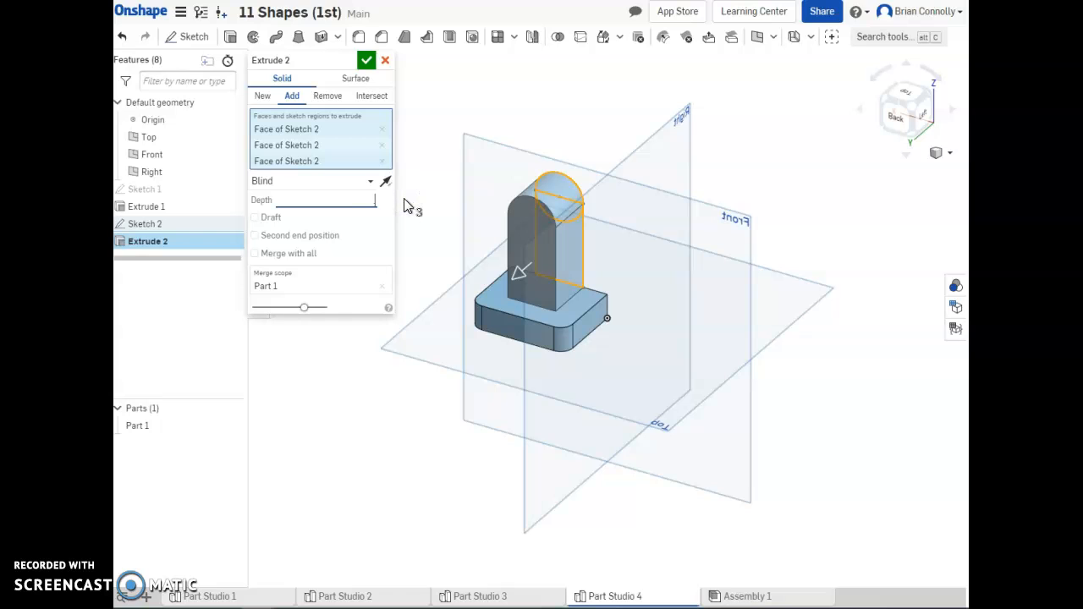
pyautogui.press('Return')
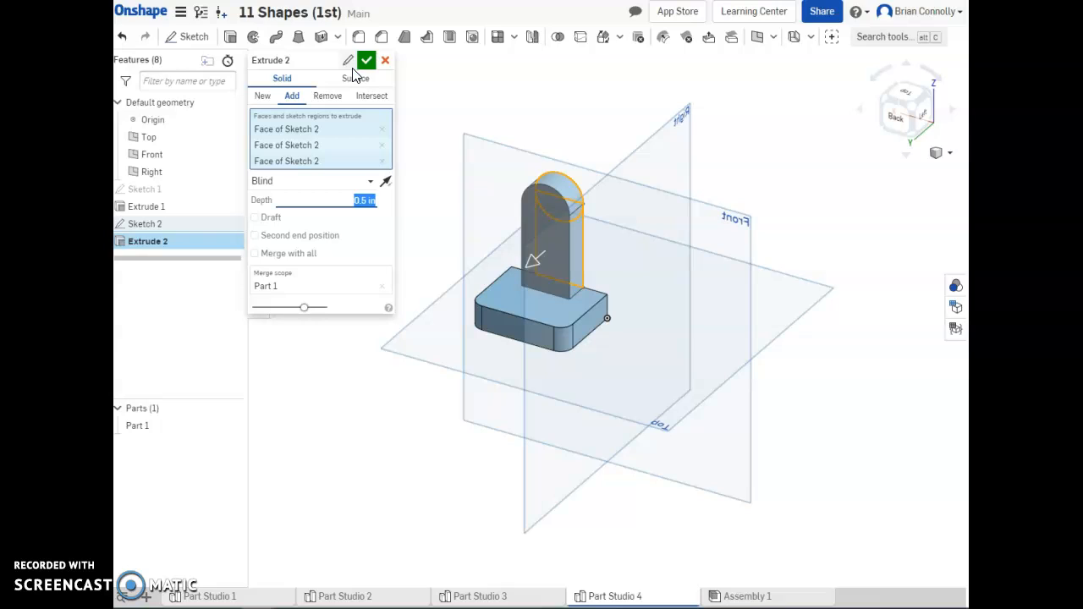
pyautogui.click(366, 62)
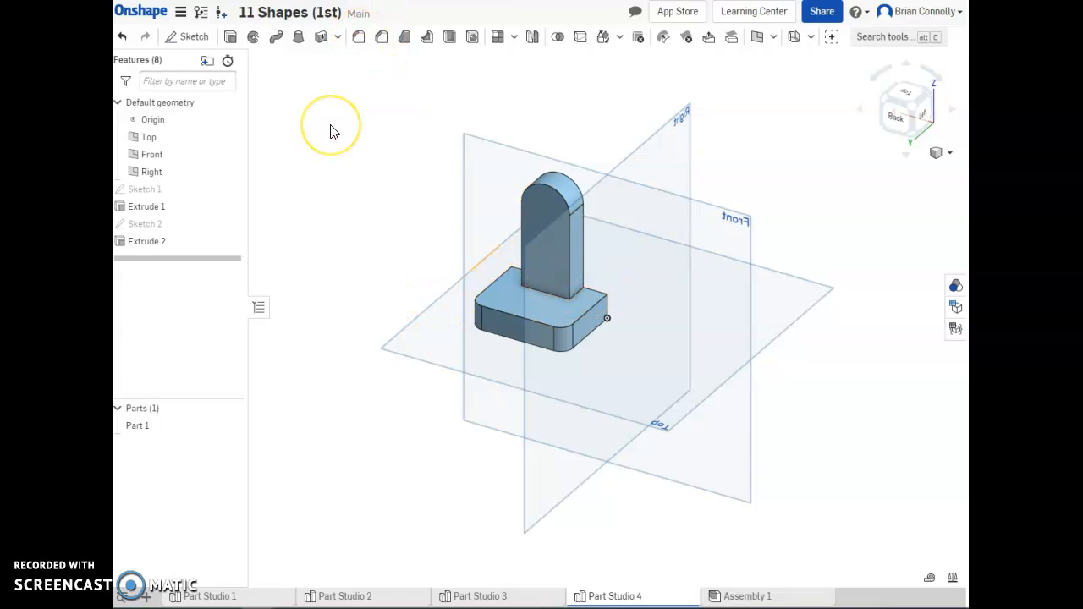
# - Fillet the two side edges where the upright meets the base with a 0.5 in radius, checking the reference drawing
pyautogui.click(358, 39)
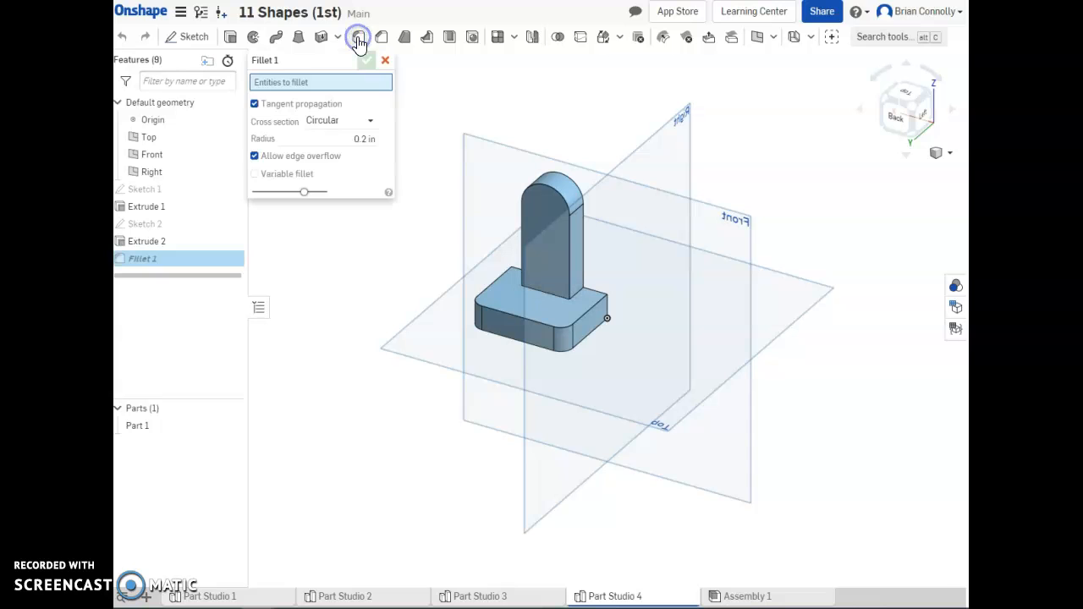
pyautogui.click(358, 137)
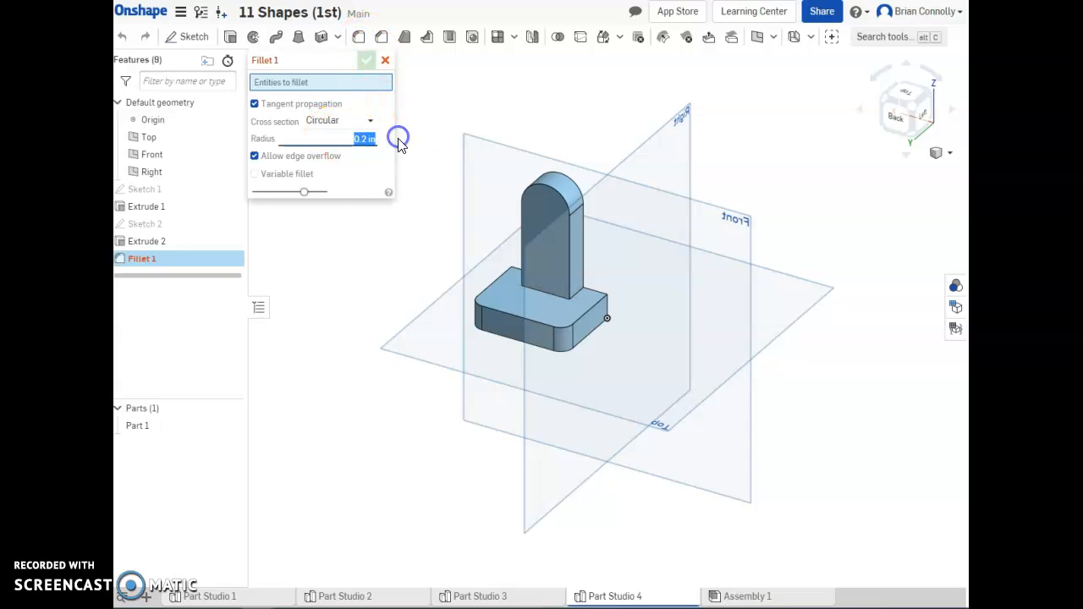
pyautogui.hotkey('ctrl', 'Tab')
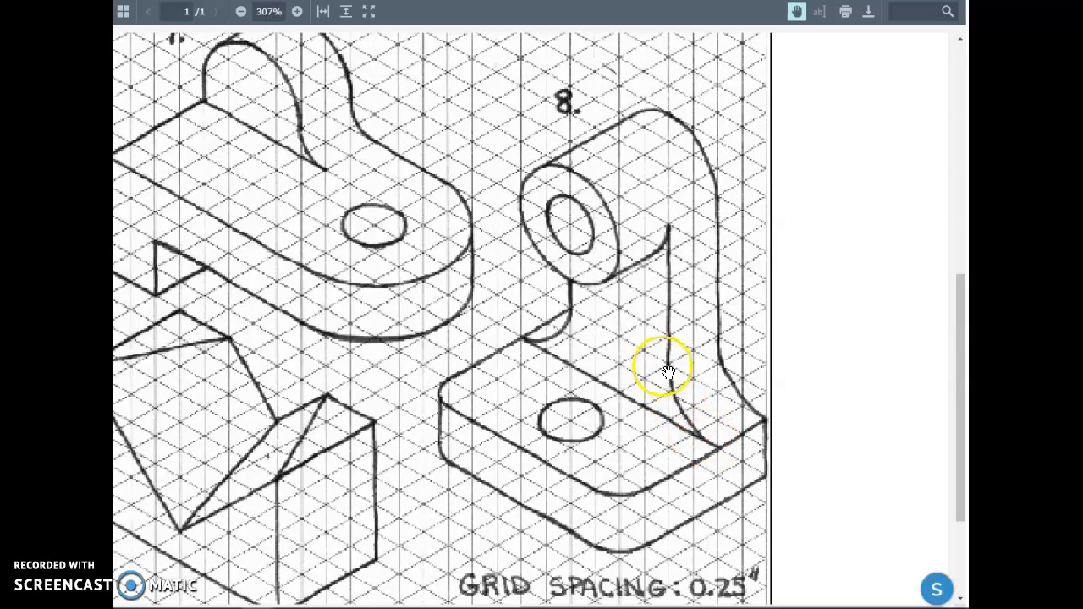
pyautogui.hotkey('ctrl', 'Tab')
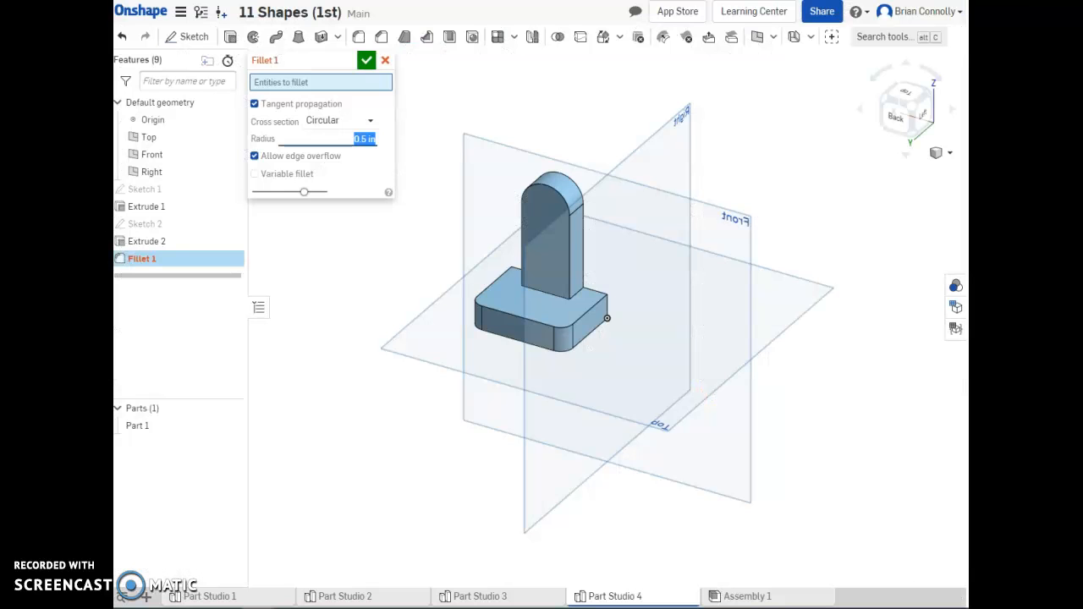
pyautogui.click(580, 292)
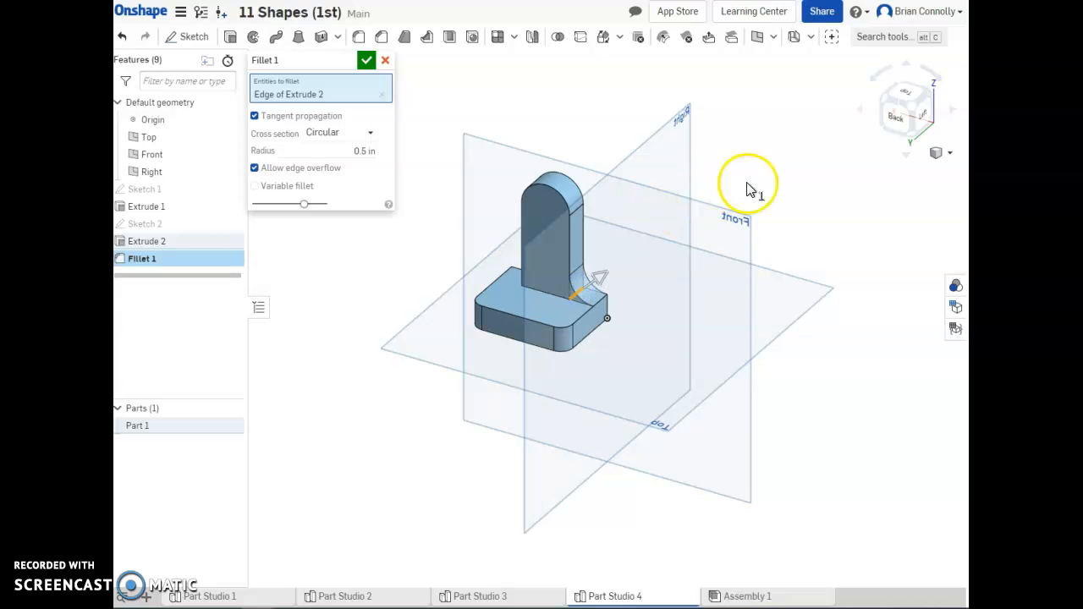
pyautogui.click(886, 95)
pyautogui.click(573, 334)
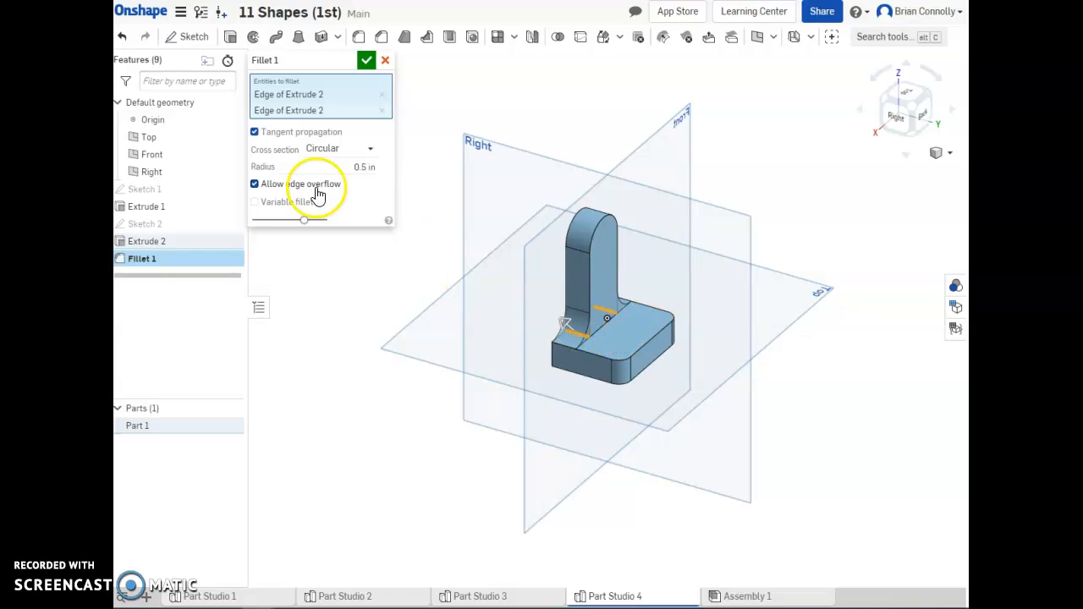
pyautogui.click(366, 59)
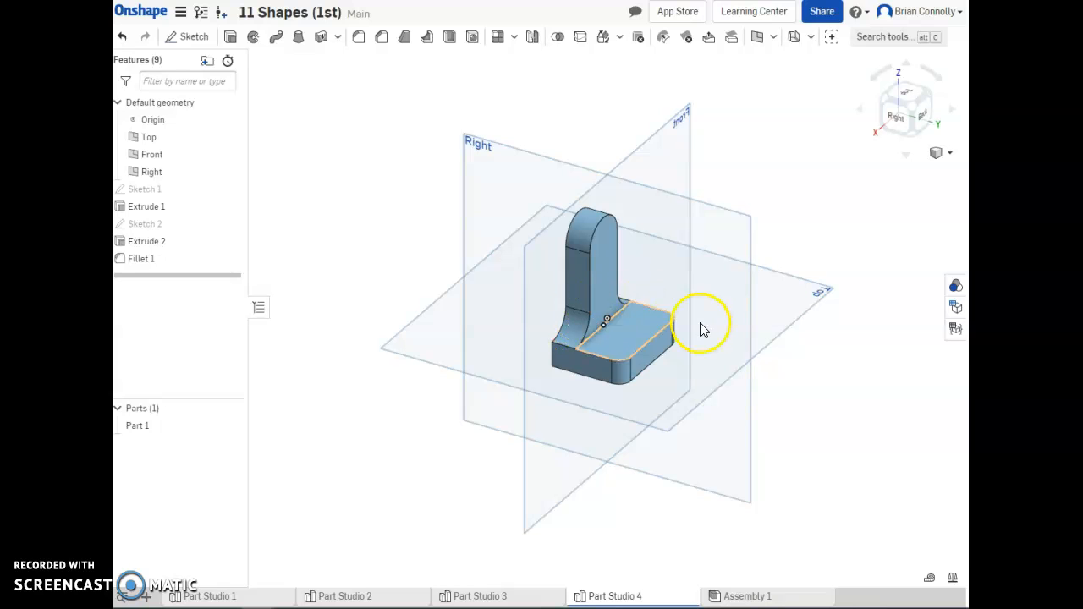
# - Sketch a 1 in diameter circle on the upright's back face, concentric with its rounded top, and finish the sketch
pyautogui.click(197, 36)
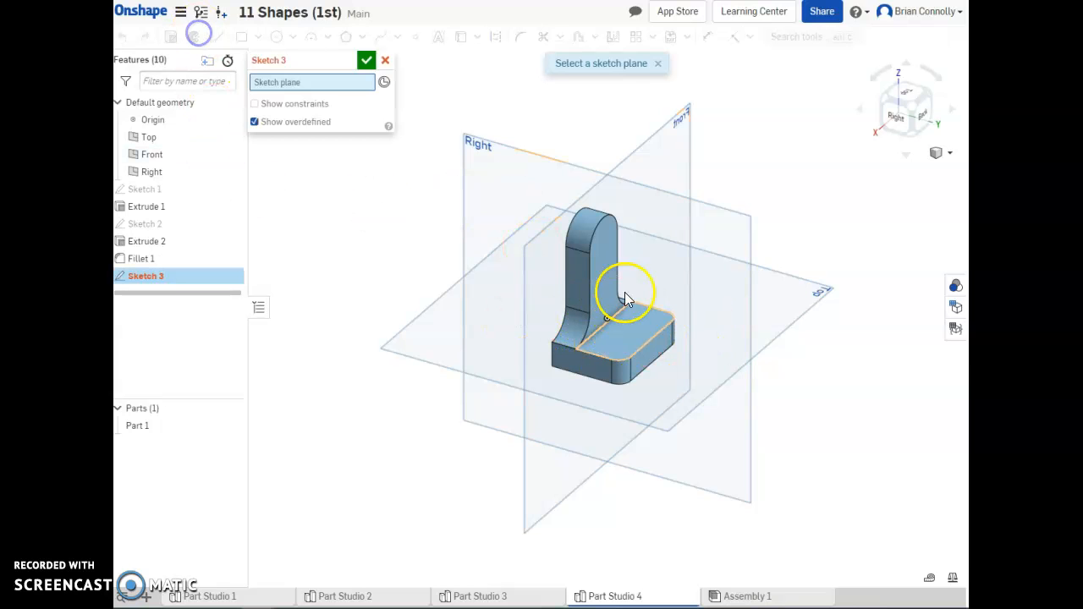
pyautogui.click(606, 242)
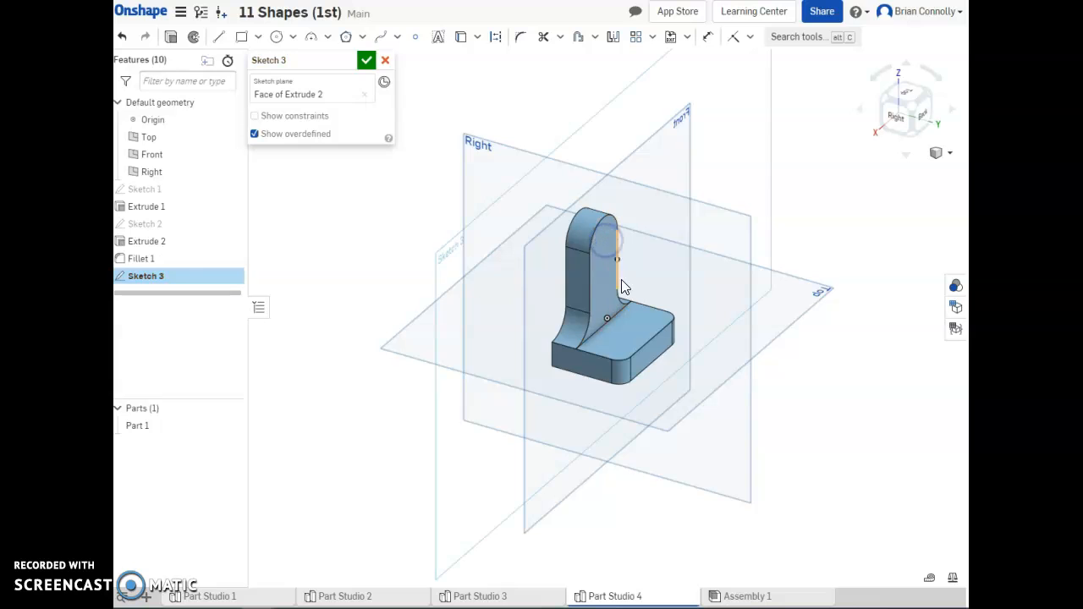
pyautogui.click(926, 112)
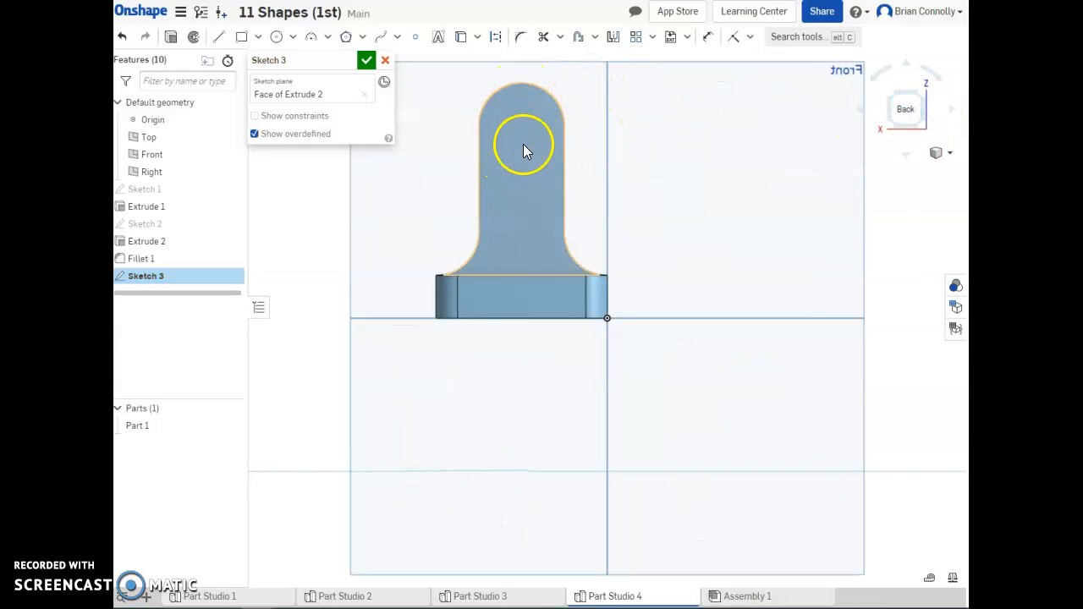
pyautogui.click(280, 37)
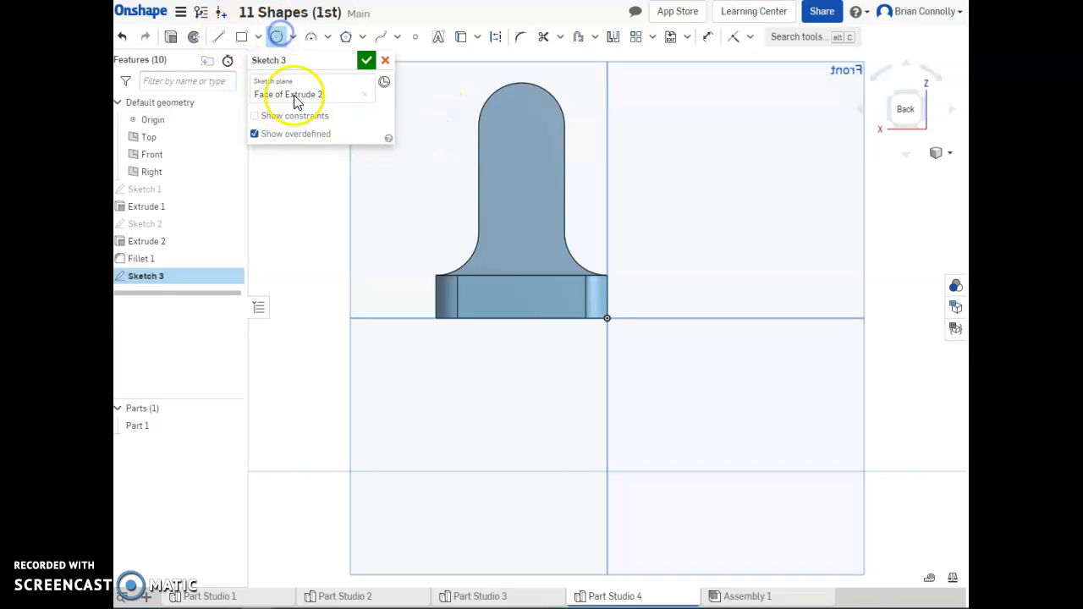
pyautogui.click(520, 127)
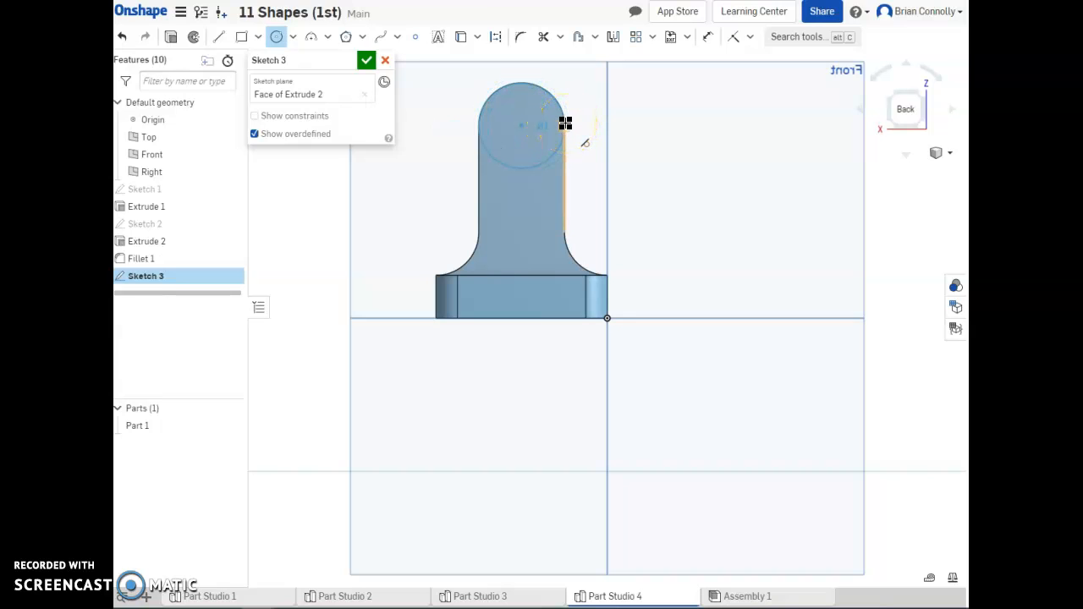
pyautogui.click(565, 124)
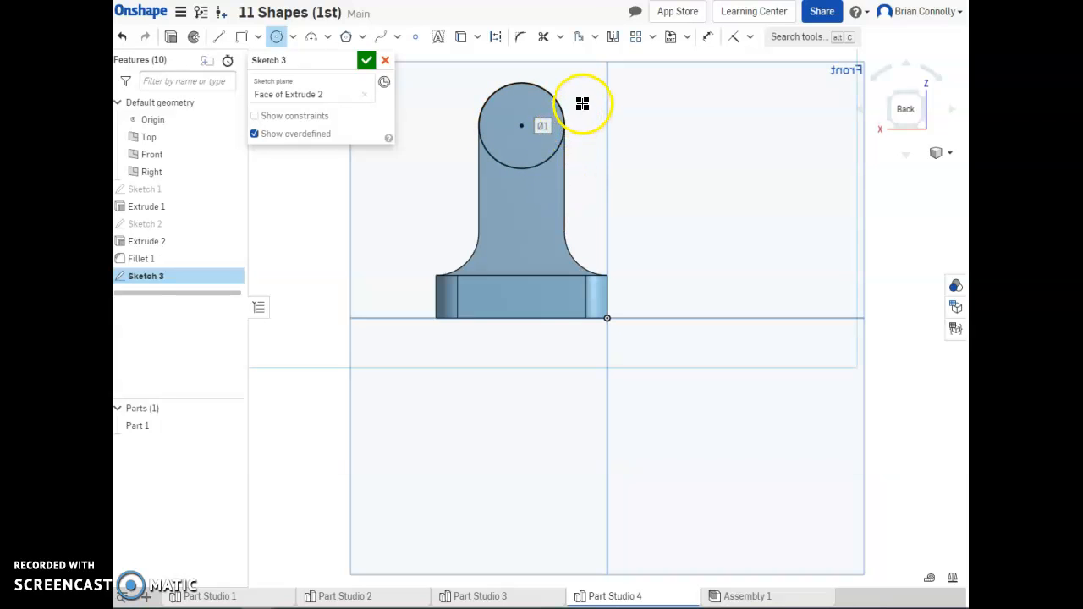
pyautogui.scroll(3, 558, 82)
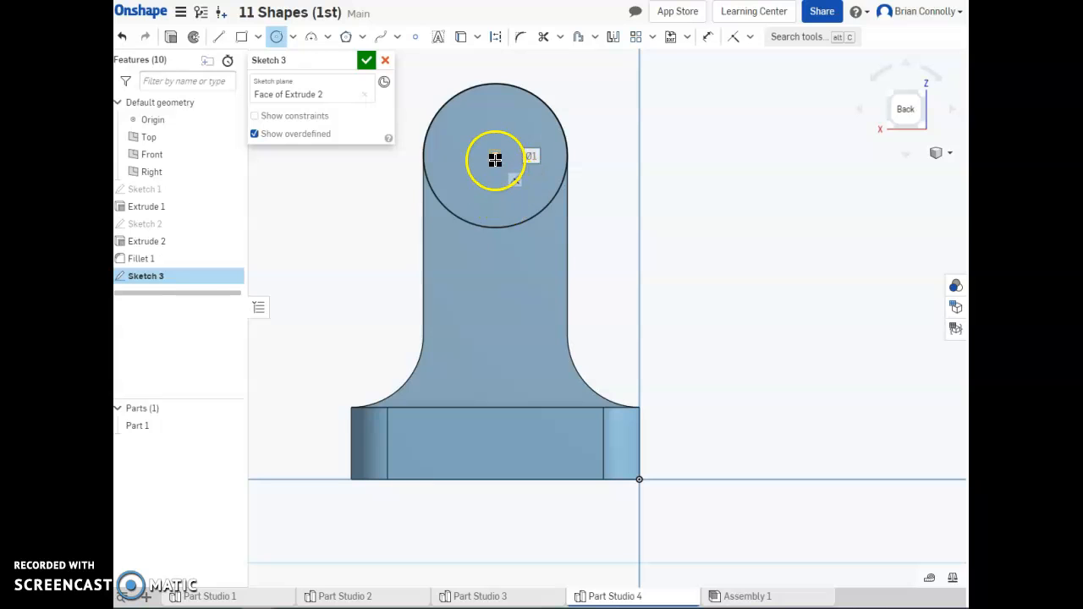
pyautogui.click(366, 61)
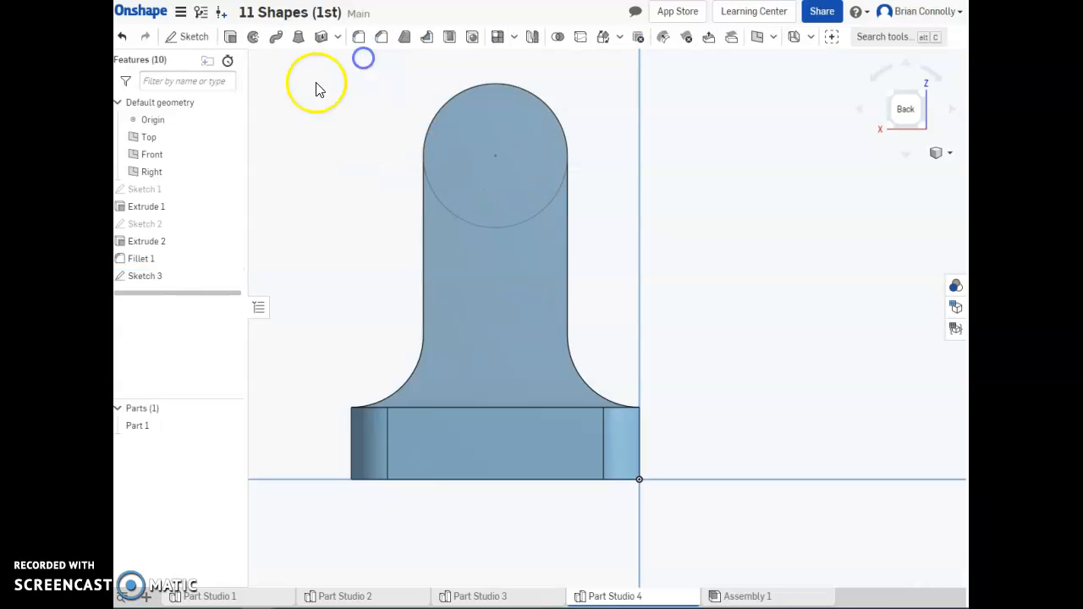
# - Extrude the circle on the upright's back face outward with a blind depth of 0.5 in, adding it to Part 1
pyautogui.click(896, 95)
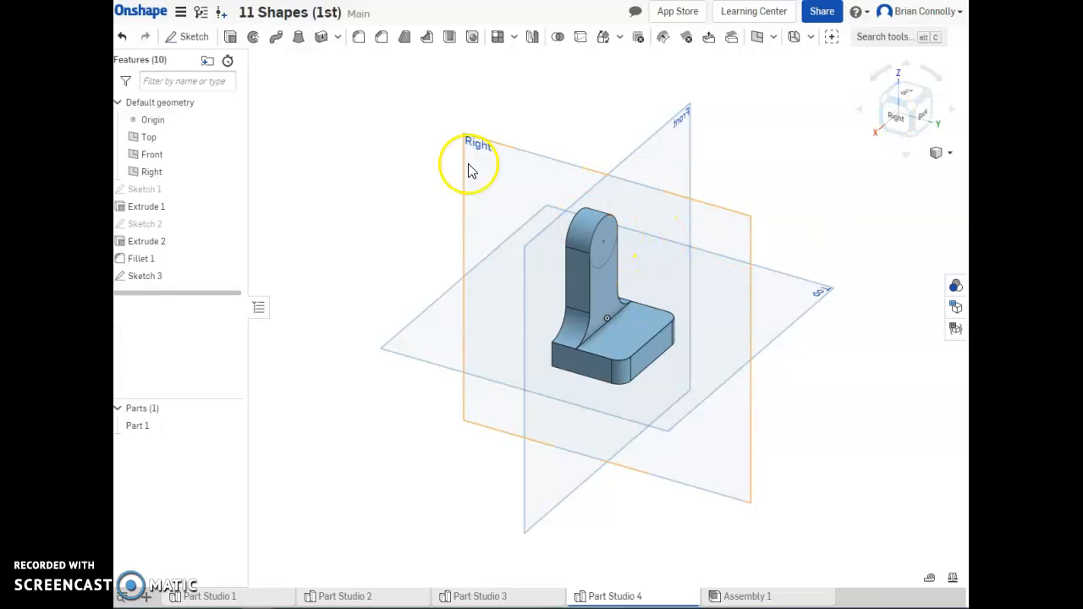
pyautogui.click(231, 37)
pyautogui.click(611, 242)
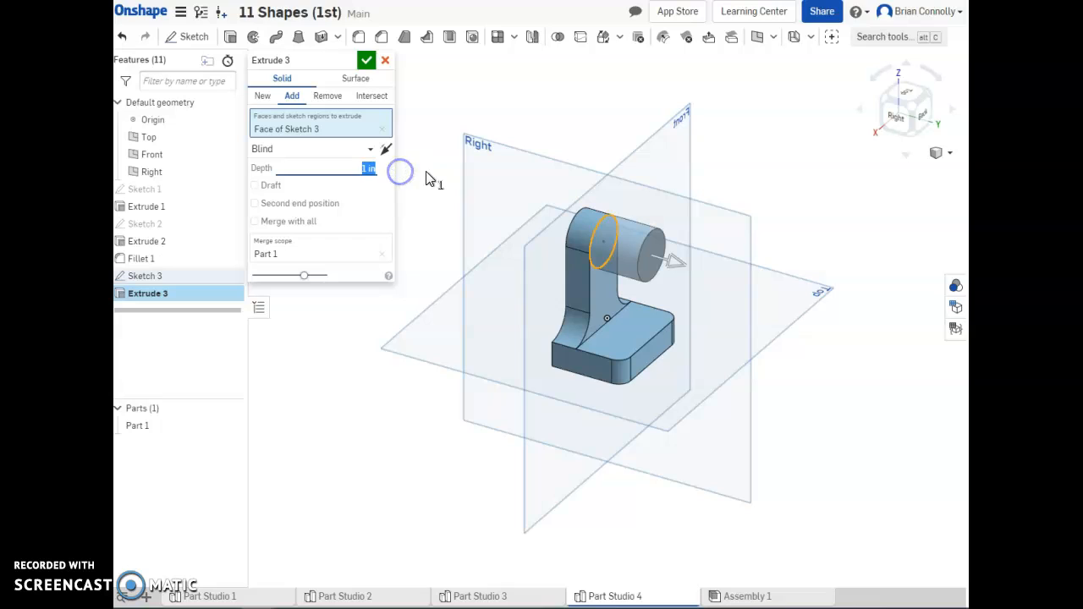
pyautogui.press('Return')
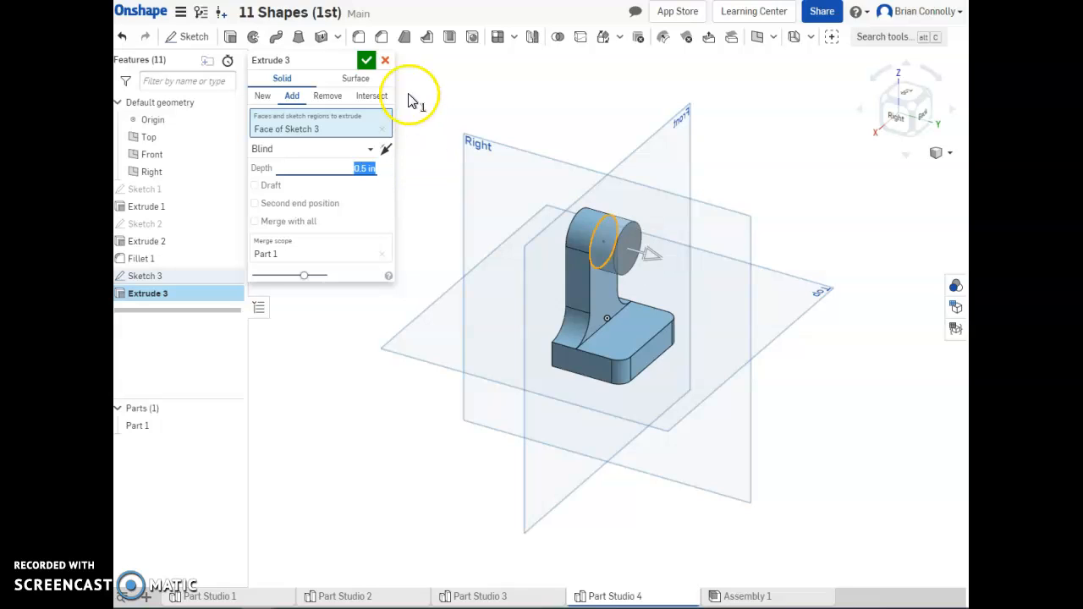
pyautogui.click(366, 61)
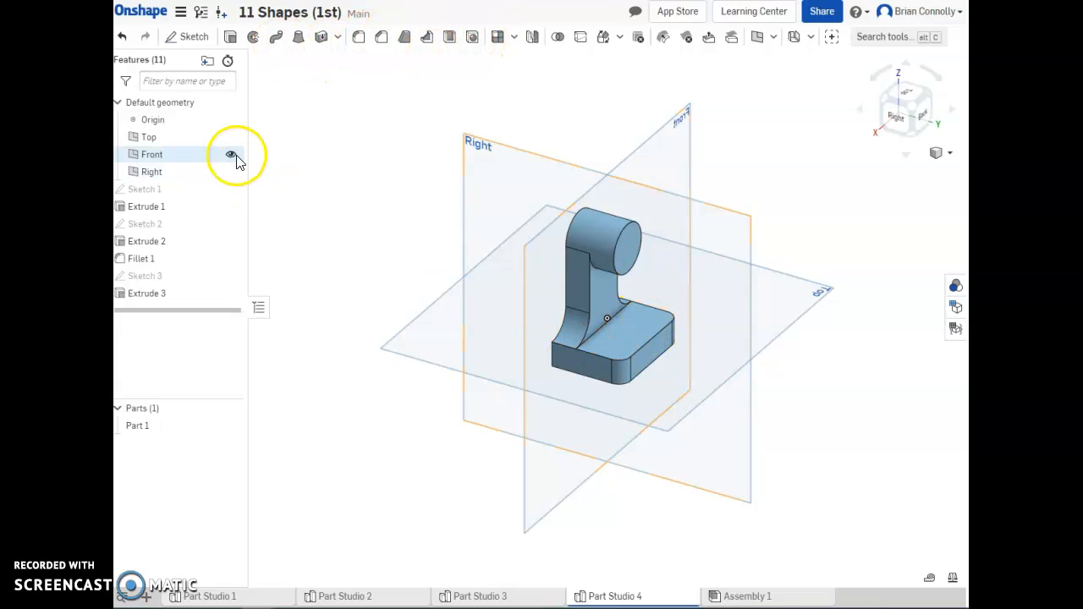
# - Sketch a point on the base's top face behind the upright and dimension it 1 in from the base's side edge
pyautogui.click(195, 36)
pyautogui.click(624, 330)
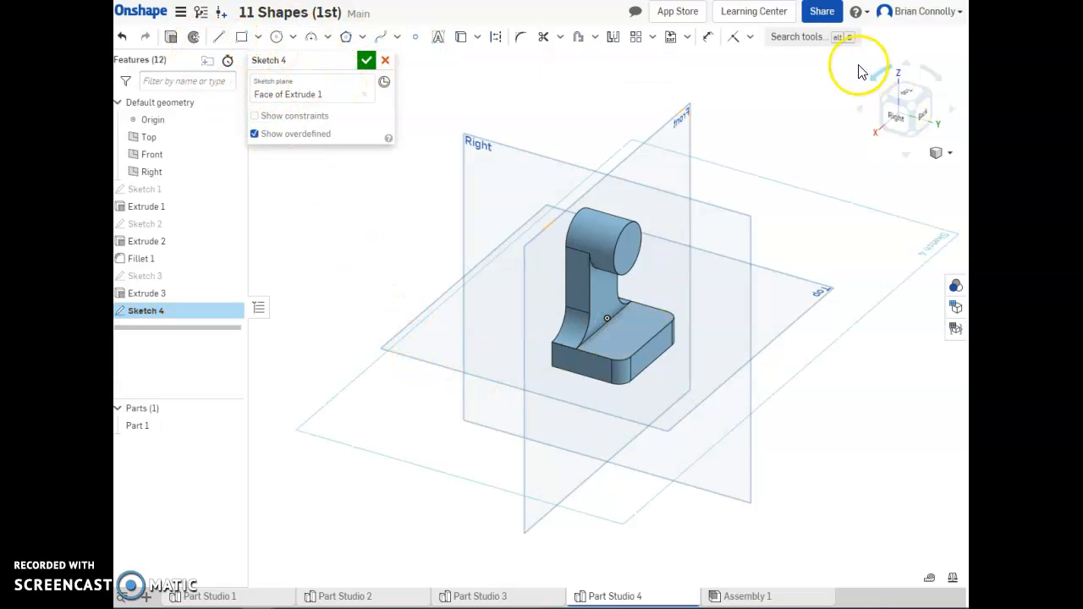
pyautogui.click(908, 97)
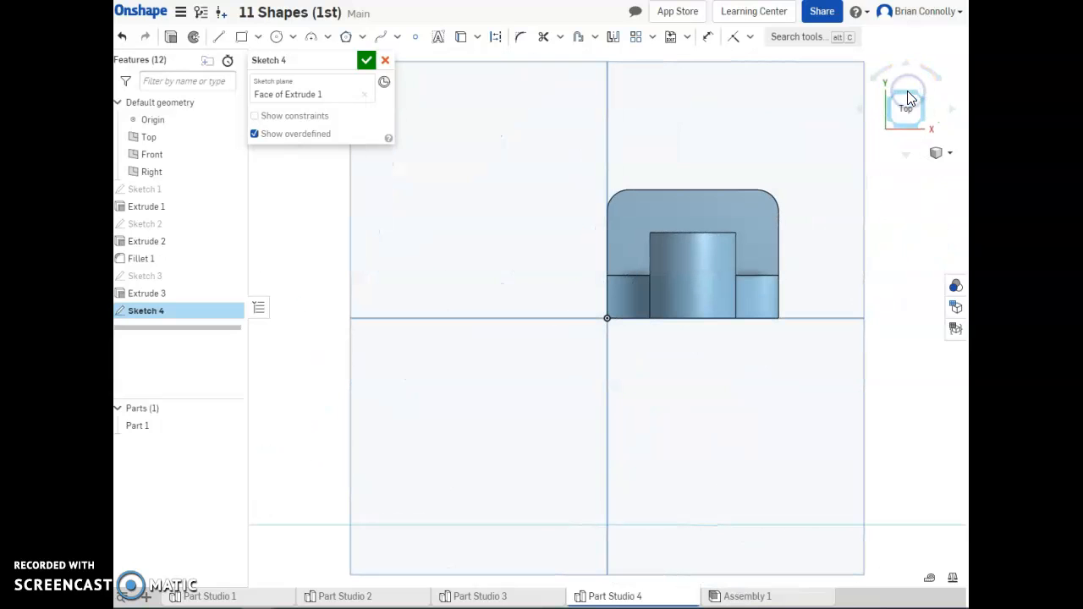
pyautogui.click(414, 38)
pyautogui.click(690, 212)
pyautogui.click(708, 37)
pyautogui.click(685, 218)
pyautogui.click(666, 142)
pyautogui.press('Return')
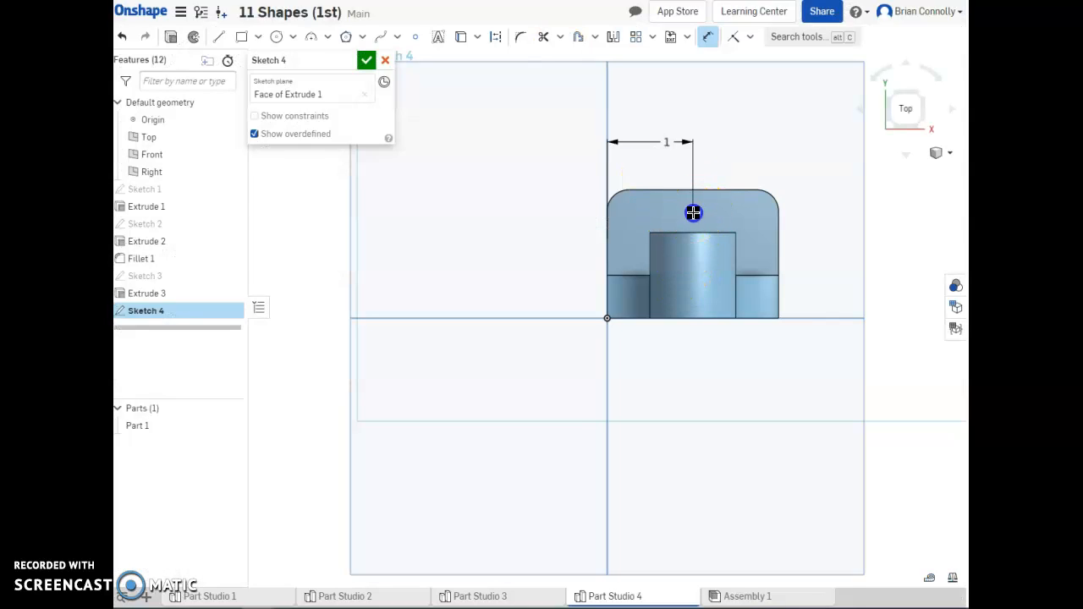
# - Dimension the point 0.5 in from the base's back edge and finish the sketch
pyautogui.click(693, 213)
pyautogui.click(699, 189)
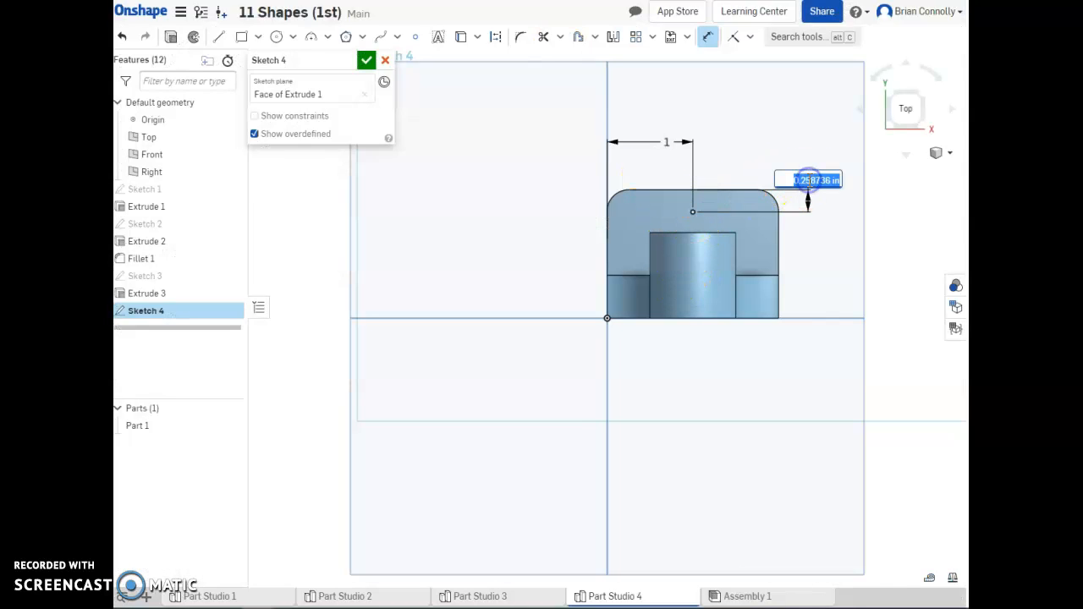
pyautogui.press('BackSpace')
pyautogui.write('.5')
pyautogui.press('Return')
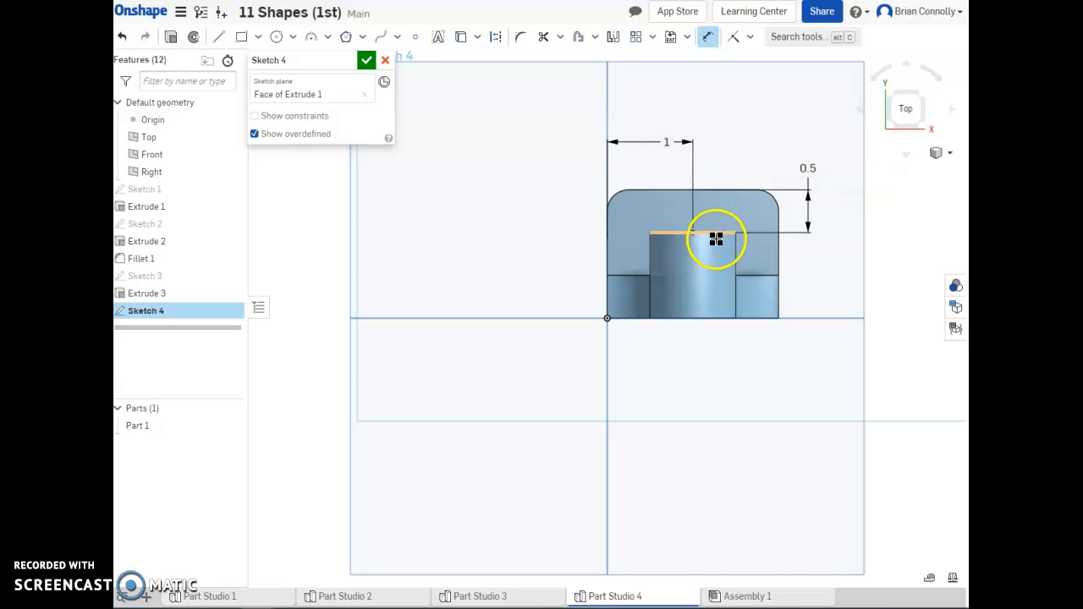
pyautogui.click(366, 61)
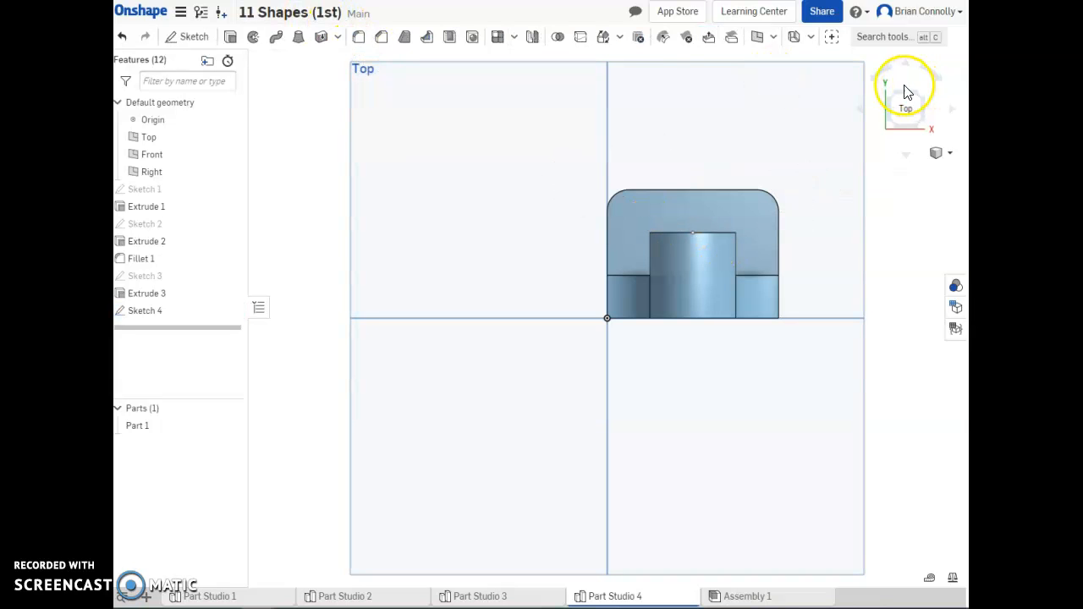
# - Sketch a point at the centre of the boss's end face and finish the sketch
pyautogui.click(924, 93)
pyautogui.click(188, 37)
pyautogui.click(631, 246)
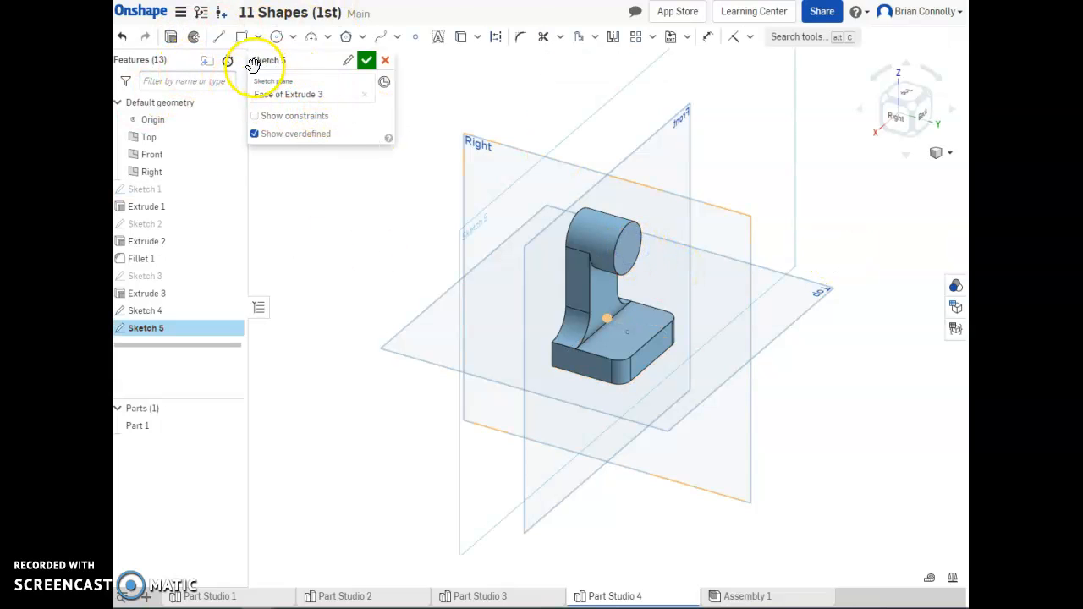
pyautogui.click(916, 117)
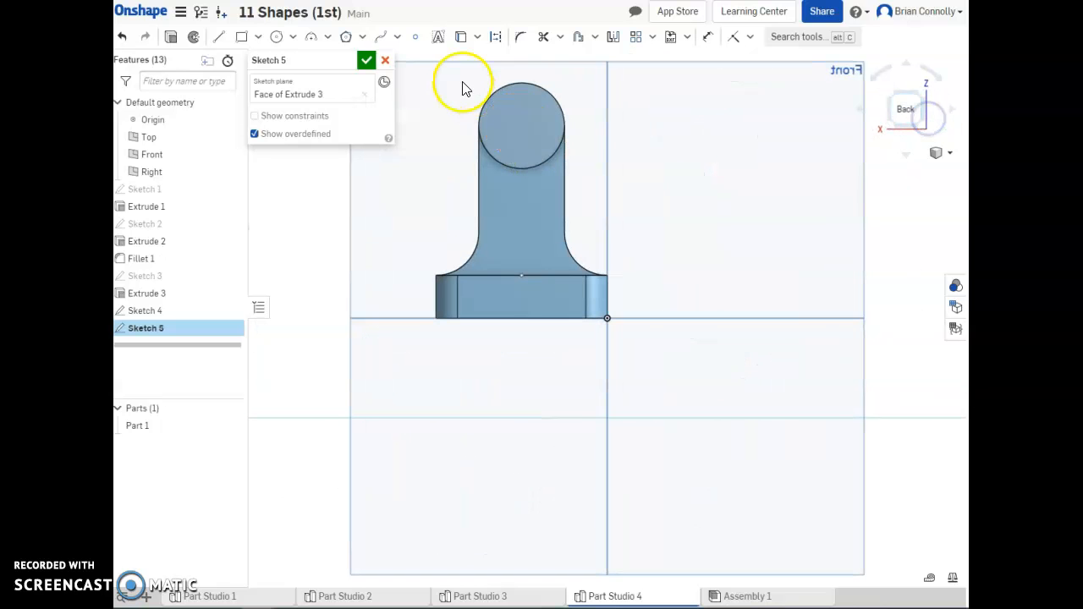
pyautogui.click(414, 36)
pyautogui.click(521, 125)
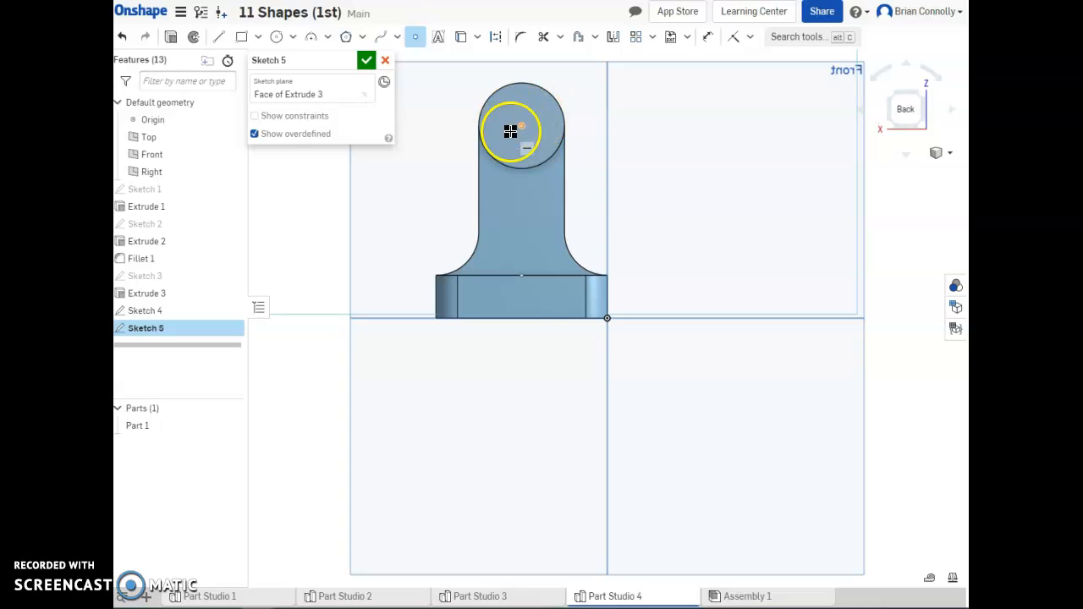
pyautogui.click(892, 96)
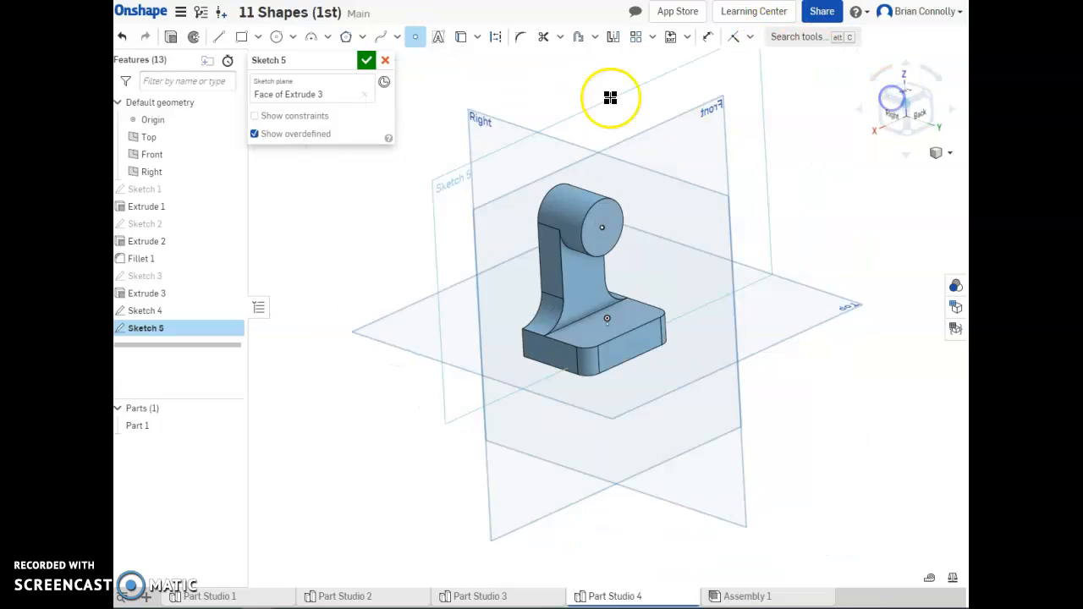
pyautogui.click(367, 60)
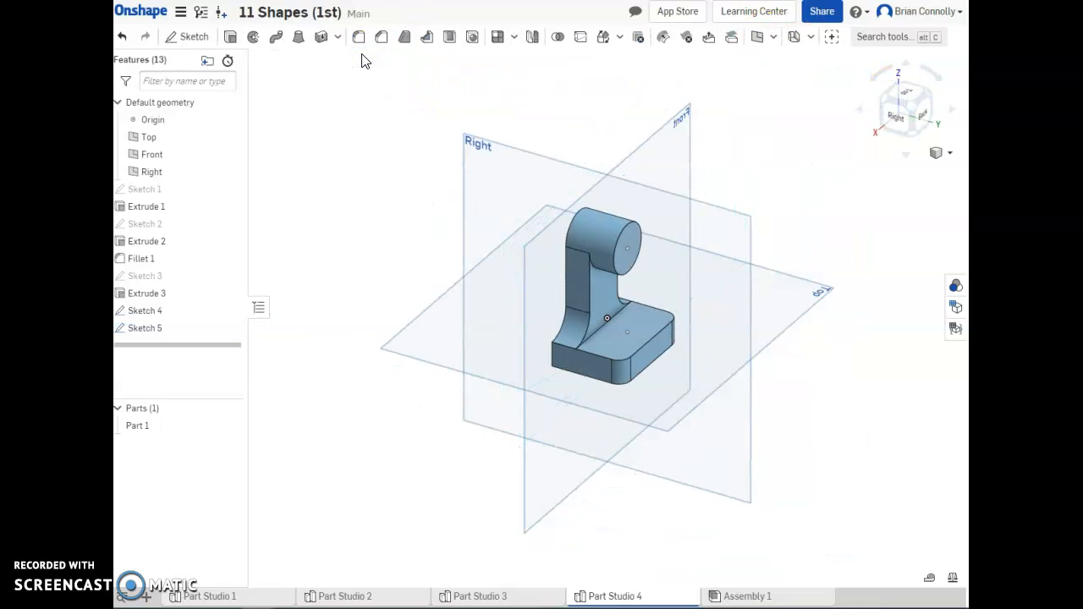
# - Try to cut simple 0.5 in through holes at both sketch points in one feature, and undo them along with the boss's point sketch
pyautogui.click(472, 36)
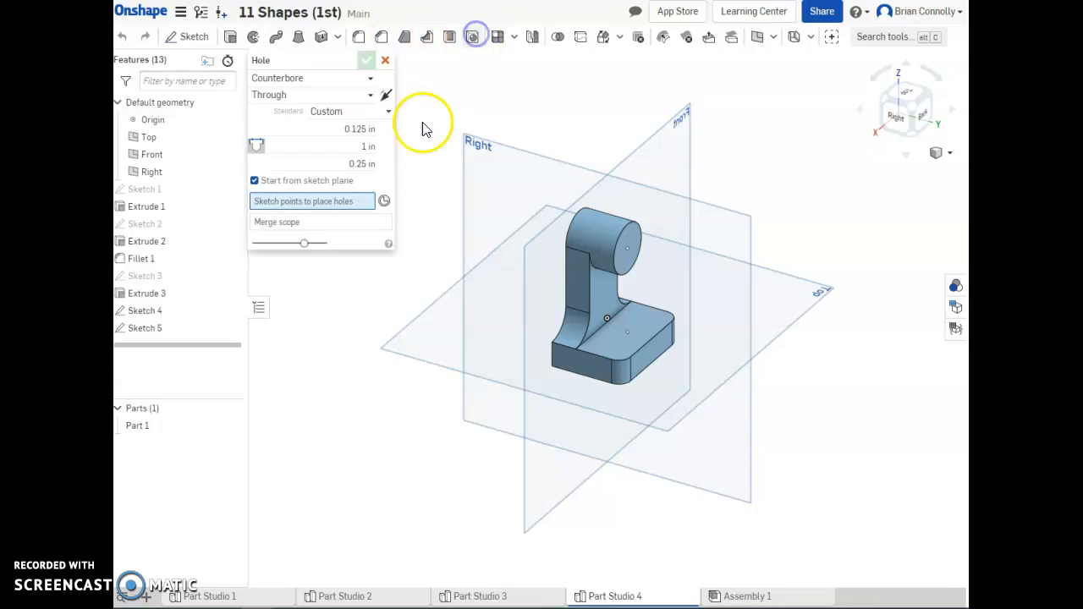
pyautogui.click(305, 78)
pyautogui.click(271, 99)
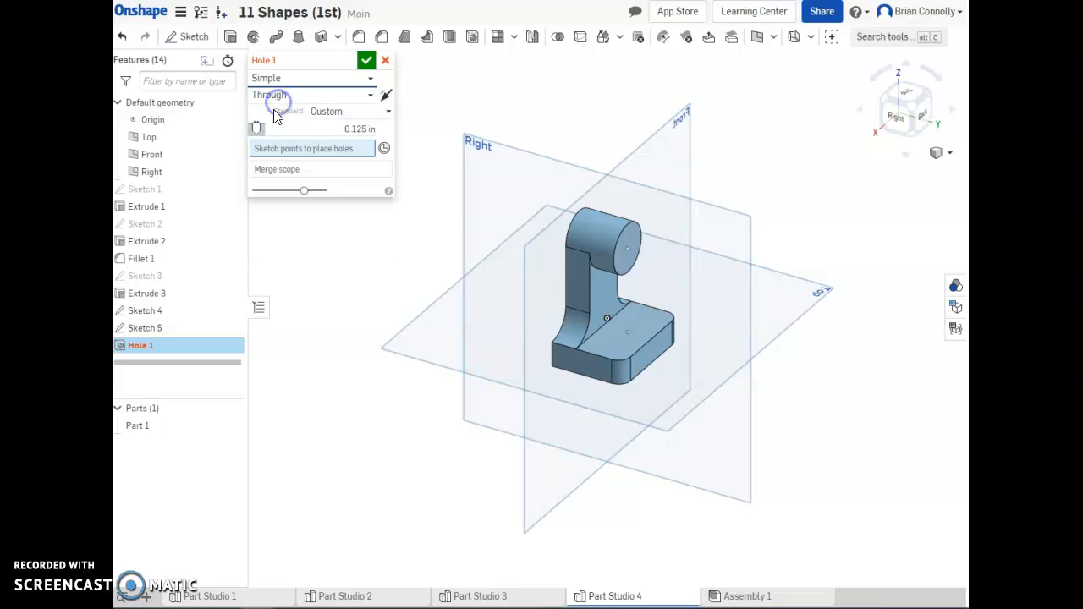
pyautogui.click(629, 250)
pyautogui.click(629, 336)
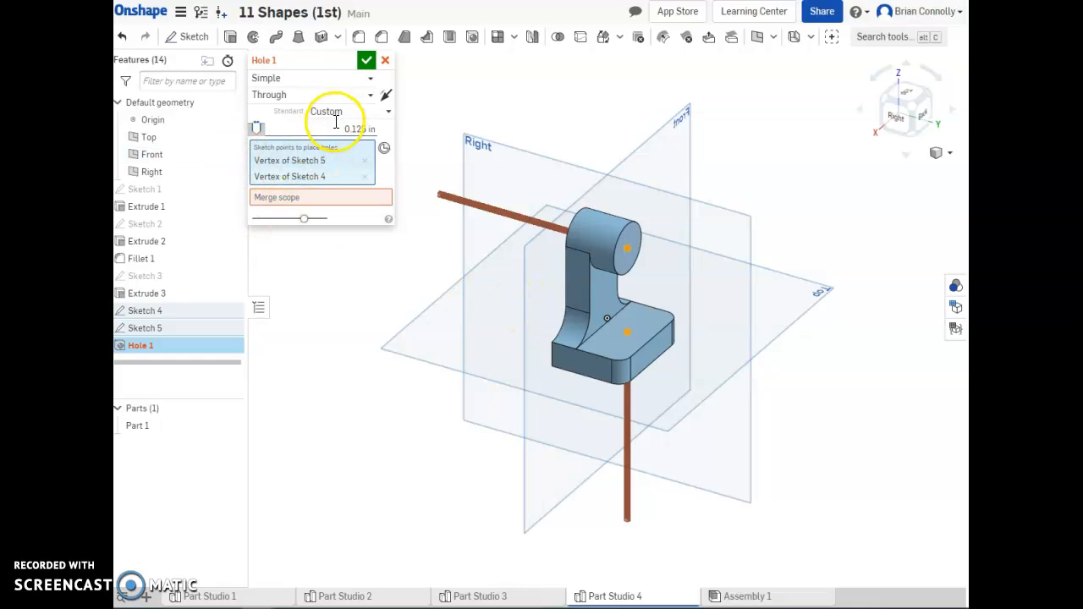
pyautogui.press('BackSpace')
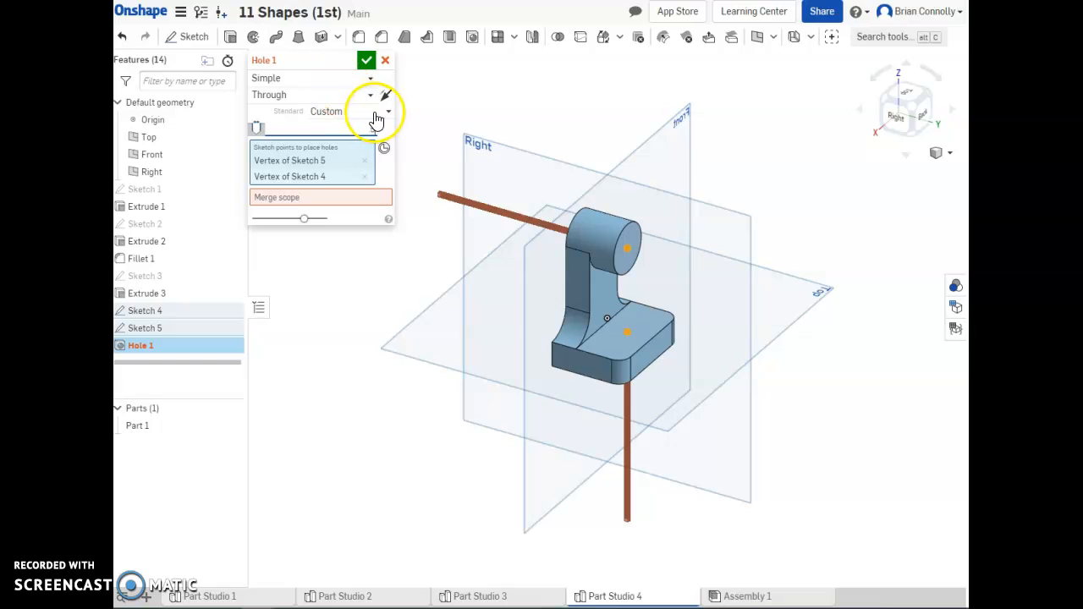
pyautogui.click(374, 94)
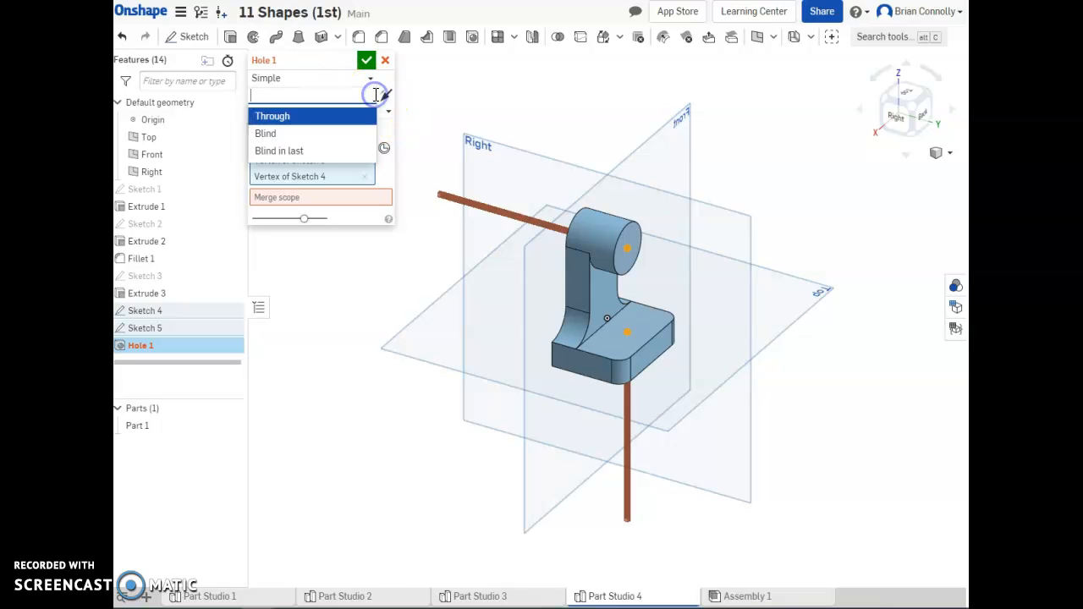
pyautogui.click(283, 119)
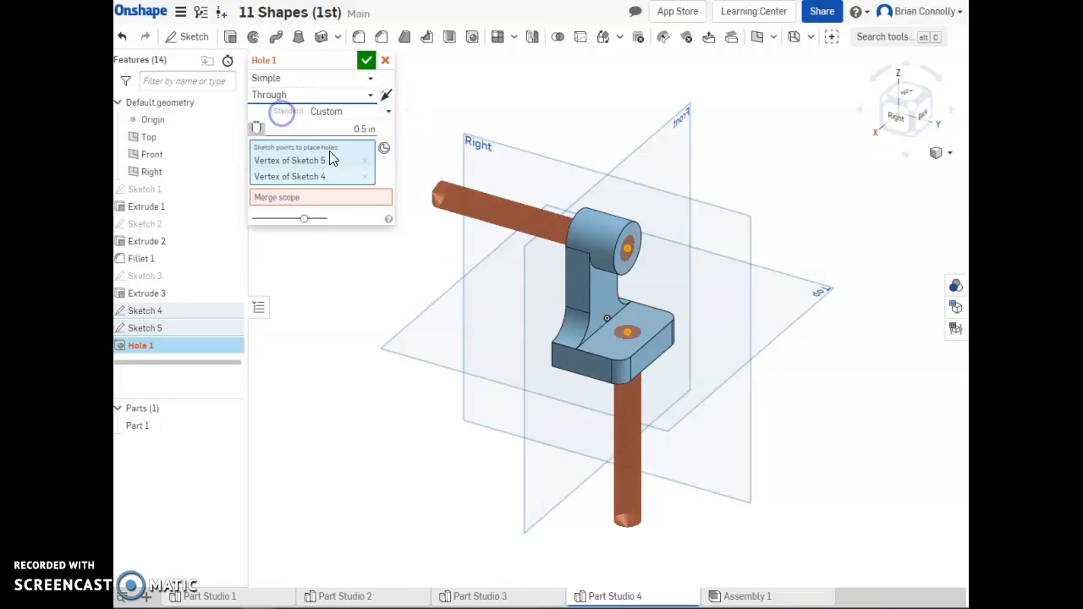
pyautogui.click(294, 201)
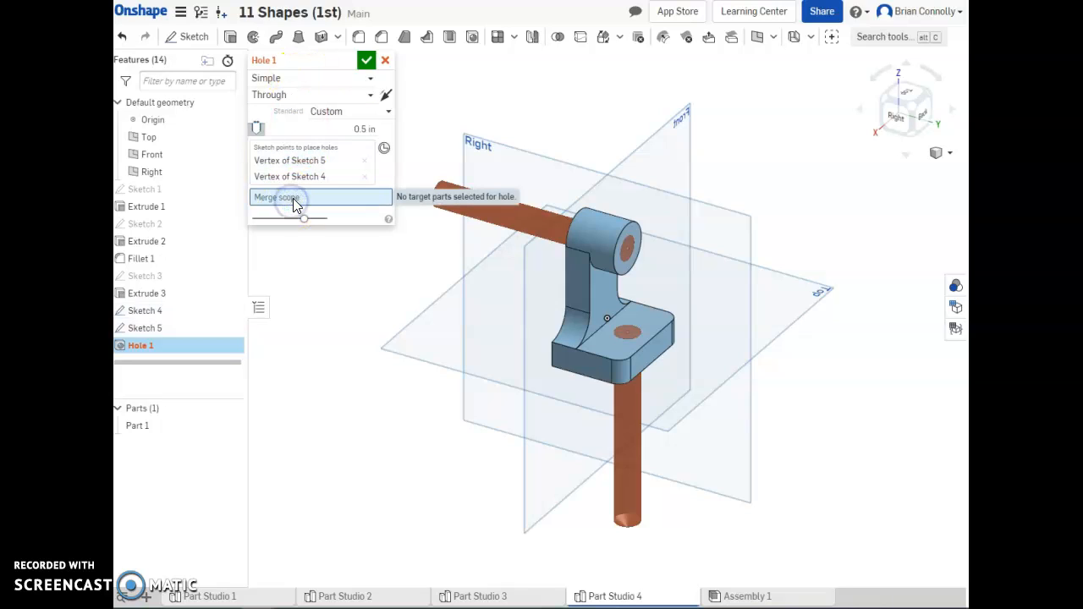
pyautogui.click(367, 60)
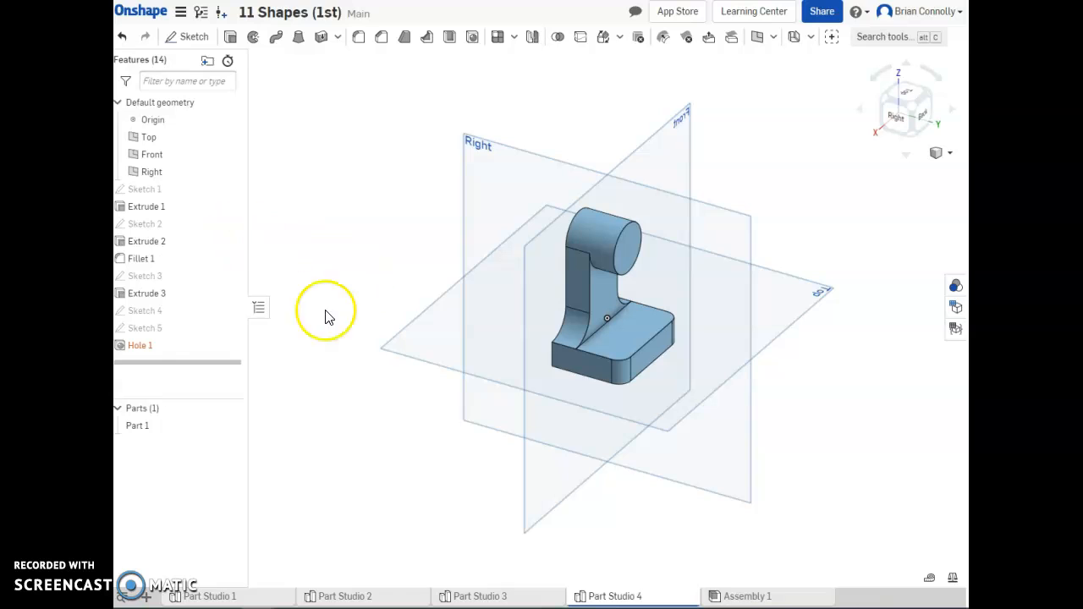
pyautogui.hotkey('ctrl', 'z')
pyautogui.hotkey('ctrl', 'z')
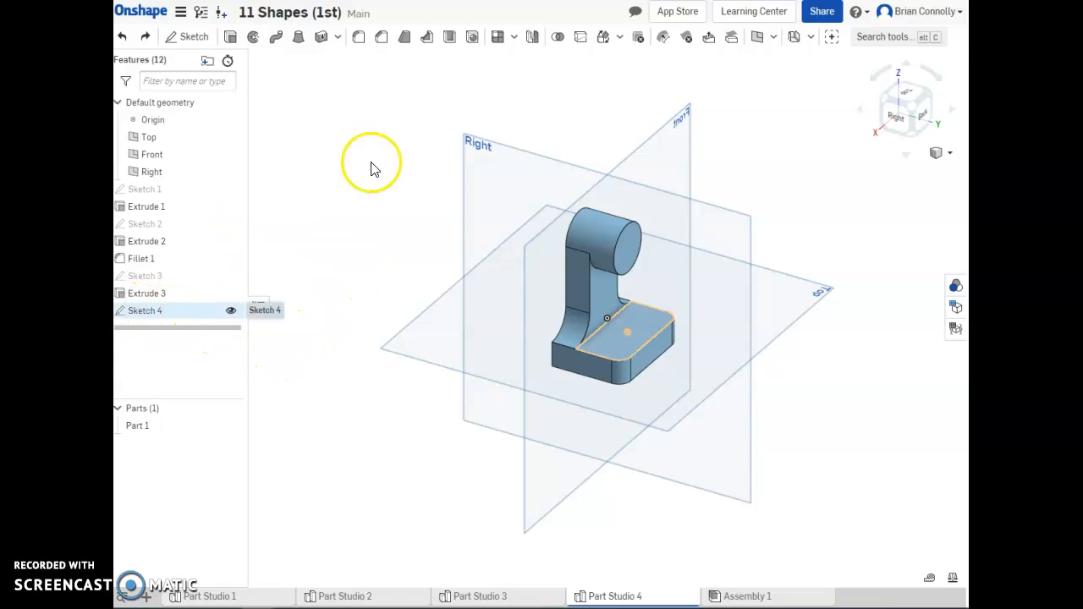
# - Cut a simple 0.5 in through hole in the base at its sketch point, flipping the hole direction
pyautogui.click(472, 37)
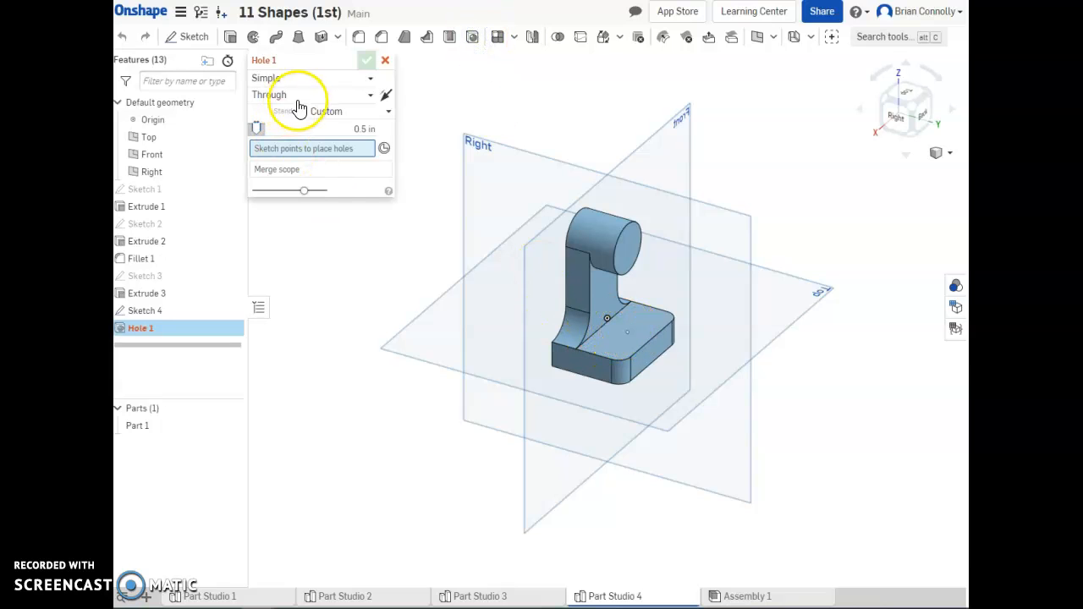
pyautogui.click(629, 334)
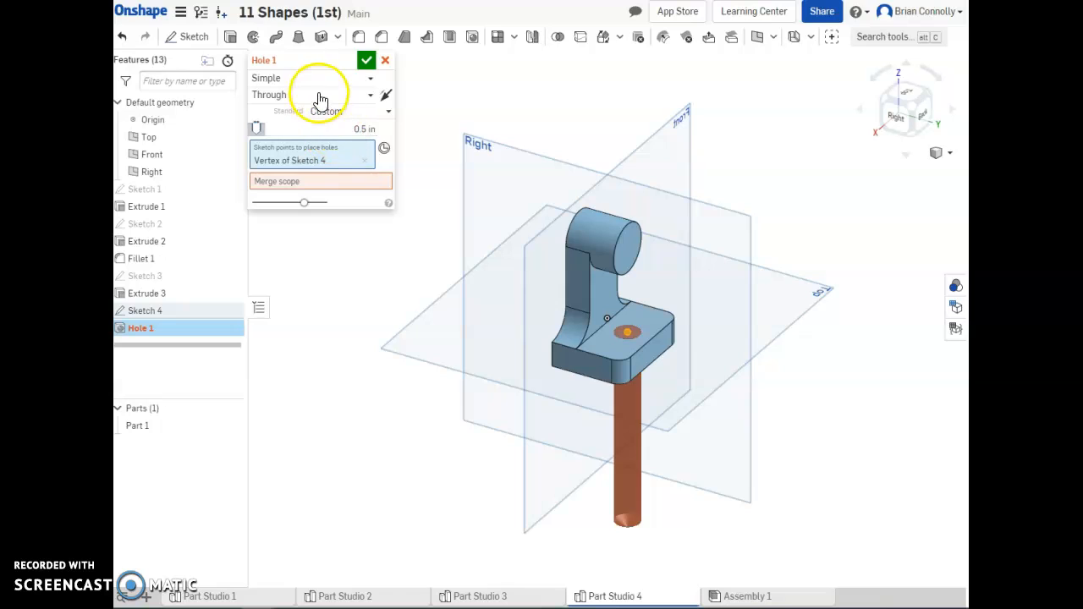
pyautogui.click(387, 95)
pyautogui.click(390, 98)
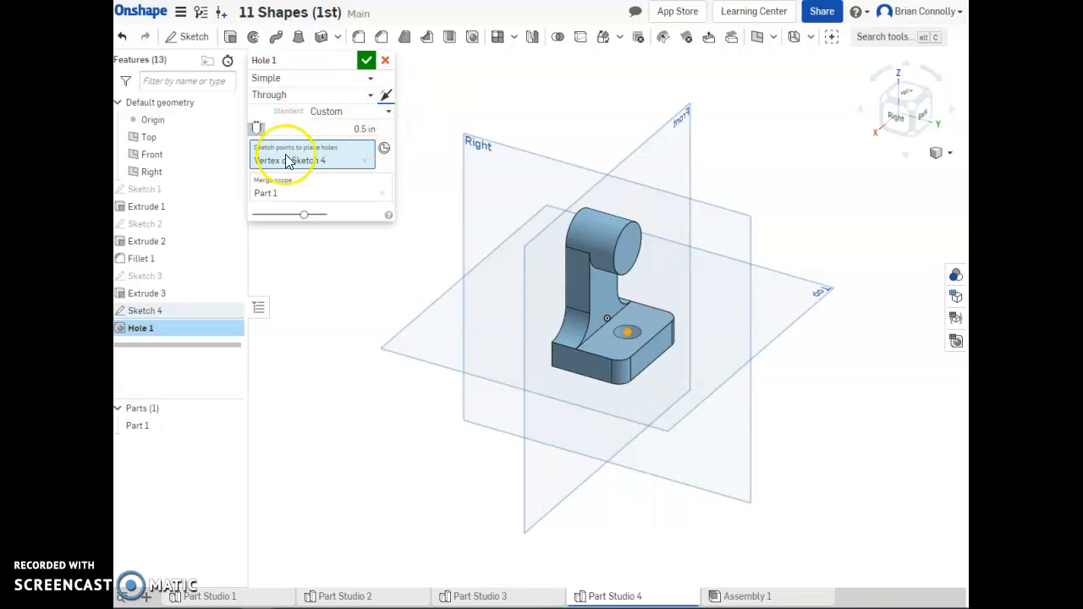
pyautogui.click(367, 60)
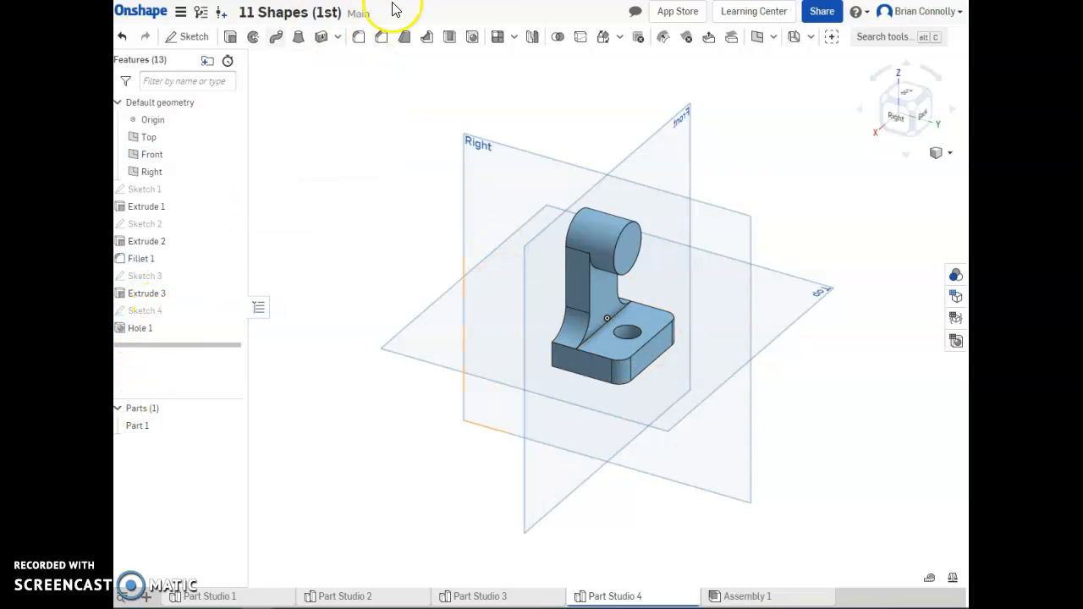
# - Create a new sketch on the boss's end face with a point at the circle's centre
pyautogui.click(203, 36)
pyautogui.click(633, 248)
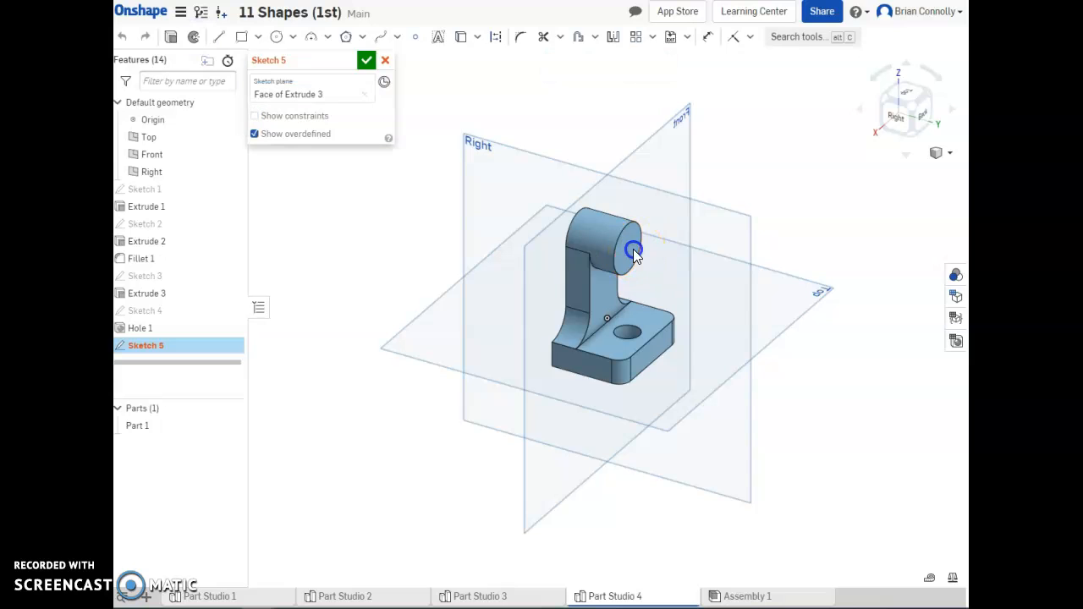
pyautogui.click(923, 115)
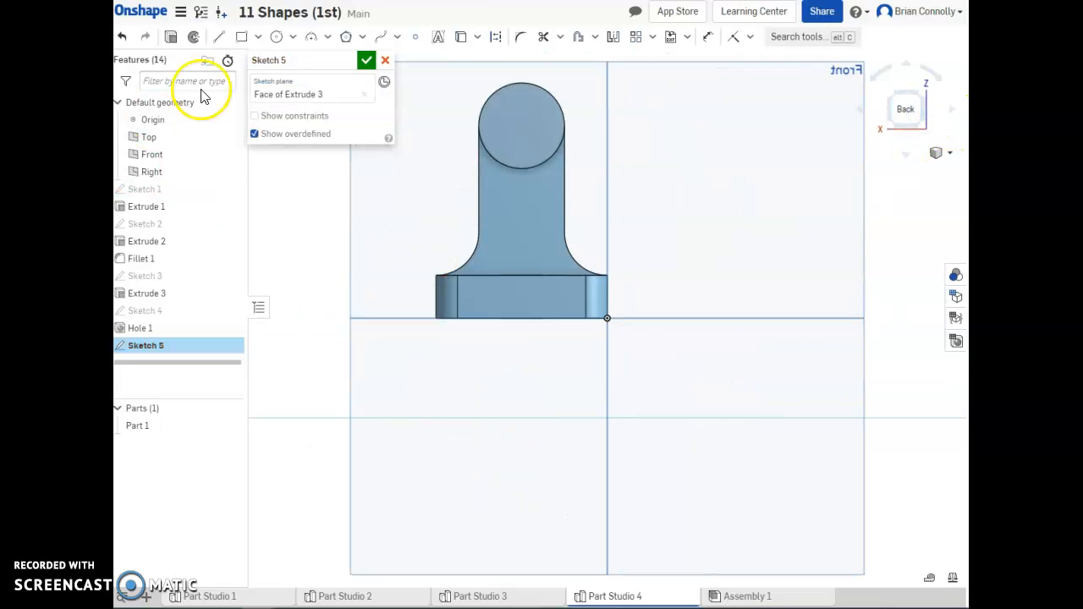
pyautogui.click(415, 36)
pyautogui.click(520, 125)
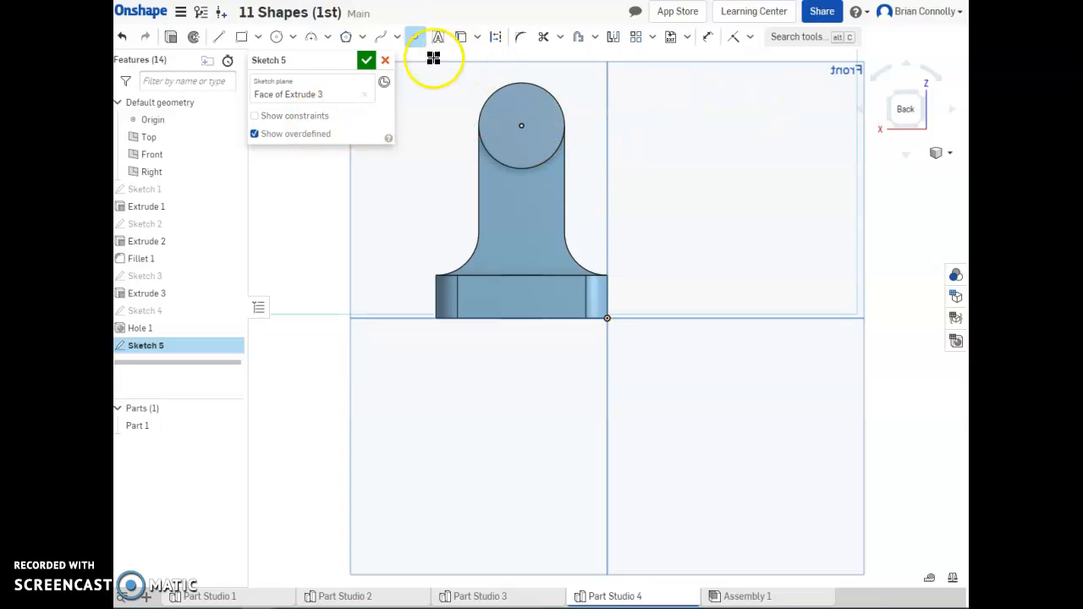
pyautogui.click(366, 60)
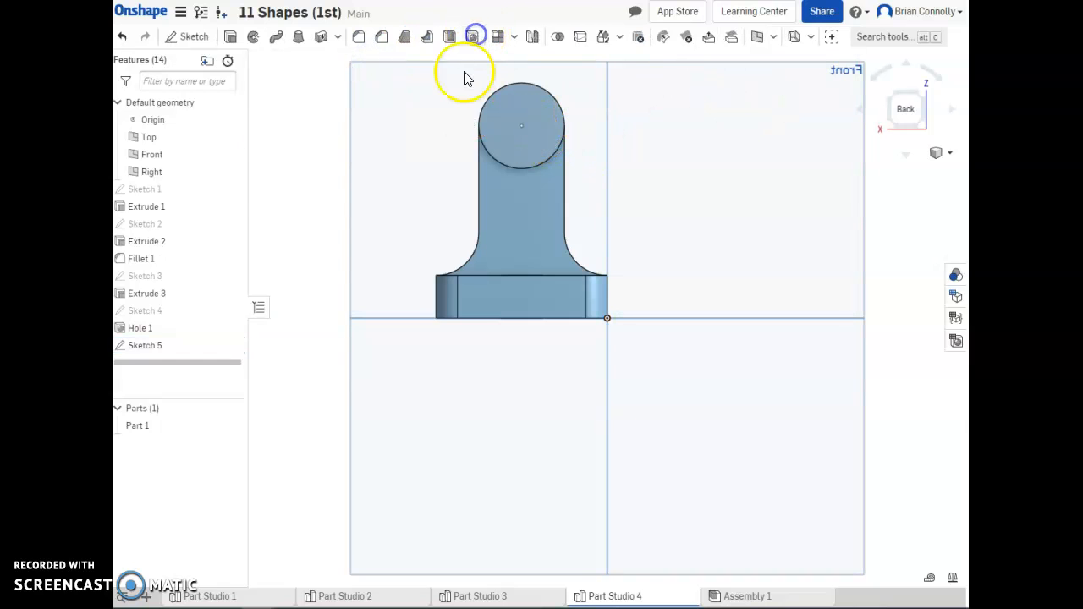
# - Cut a simple 0.5 in through hole in the boss at its centre point, with Part 1 as the merge scope
pyautogui.click(521, 127)
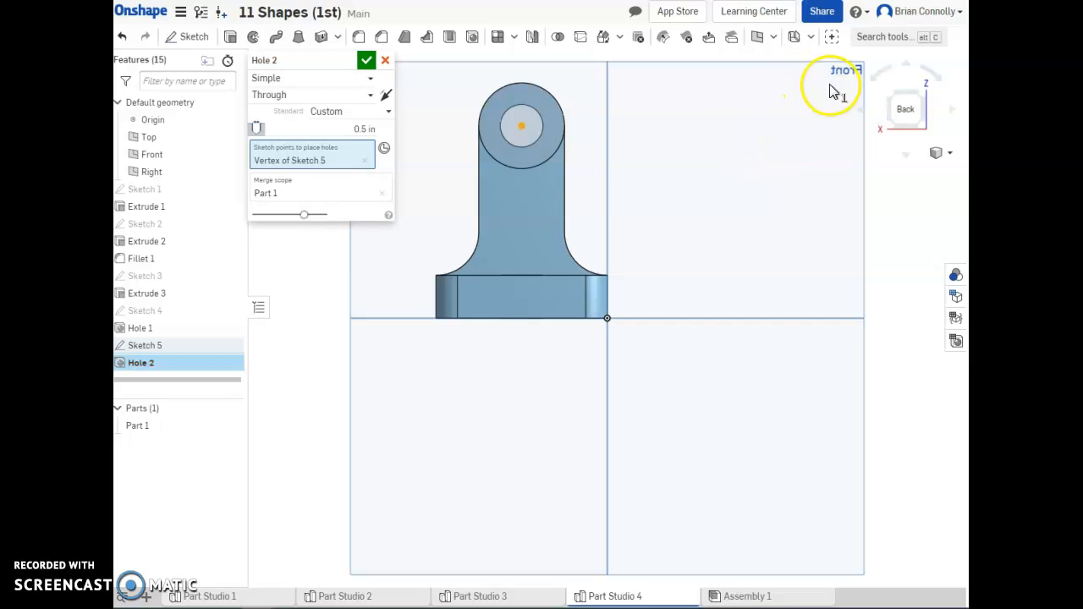
pyautogui.click(894, 97)
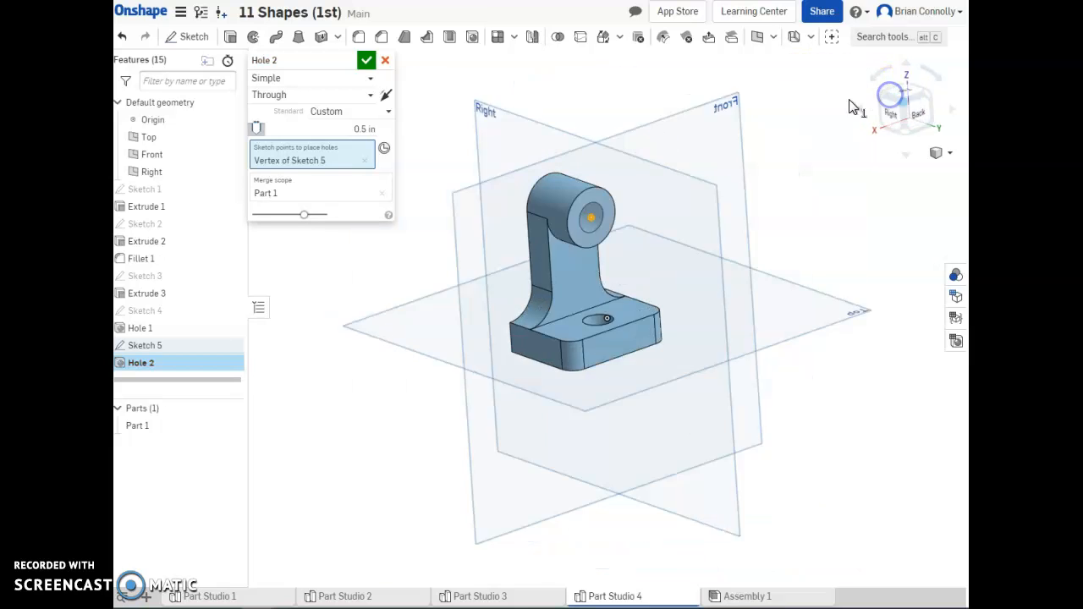
pyautogui.click(366, 60)
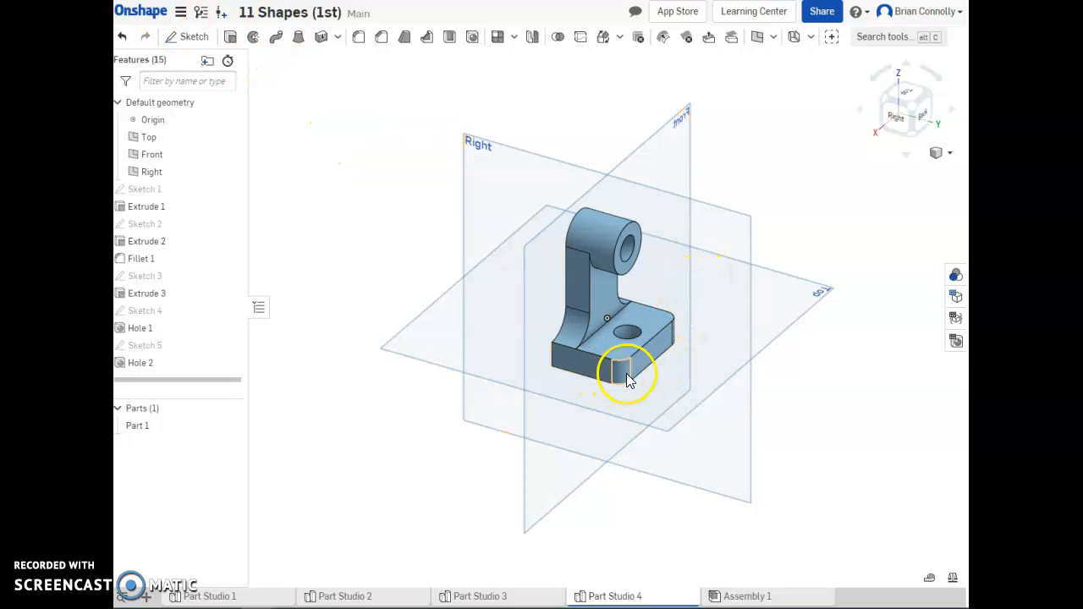
pyautogui.click(599, 378)
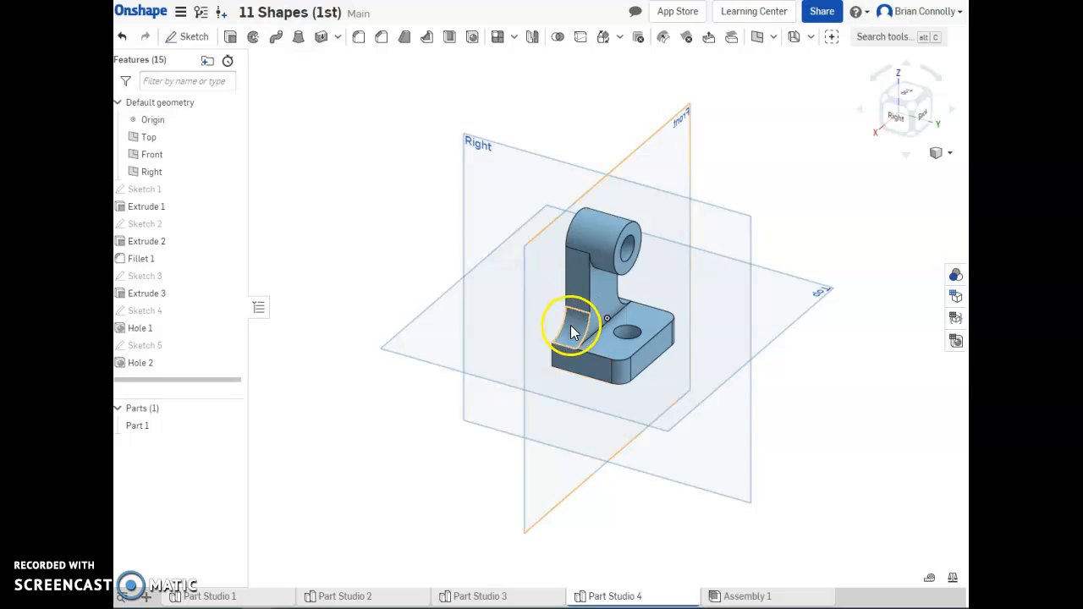